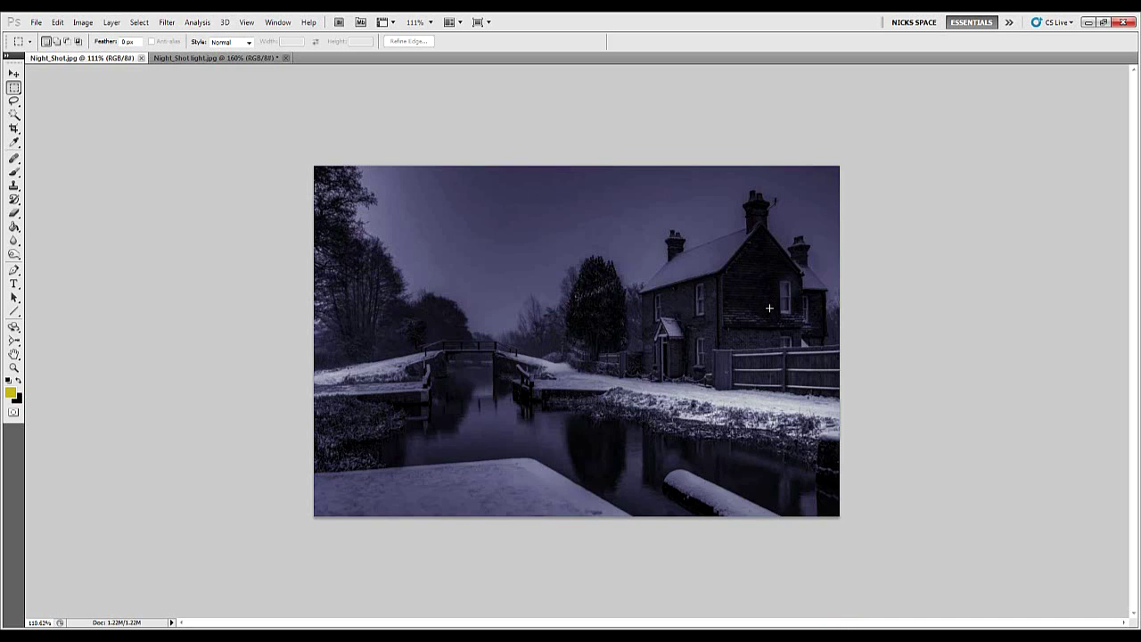
Compare the lit-window version with the dark original, then zoom in on the dark photo.
{"action": "left_click", "coordinate": [237, 62]}
{"action": "scroll", "coordinate": [580, 265], "scroll_direction": "down", "scroll_amount": 1}
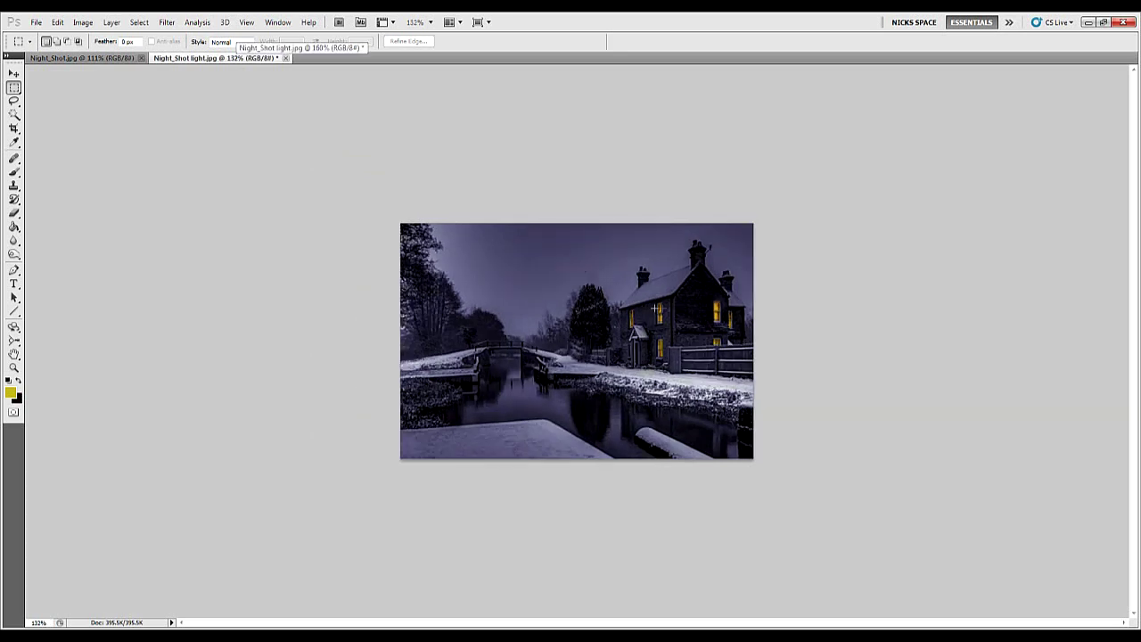
{"action": "left_click", "coordinate": [116, 58]}
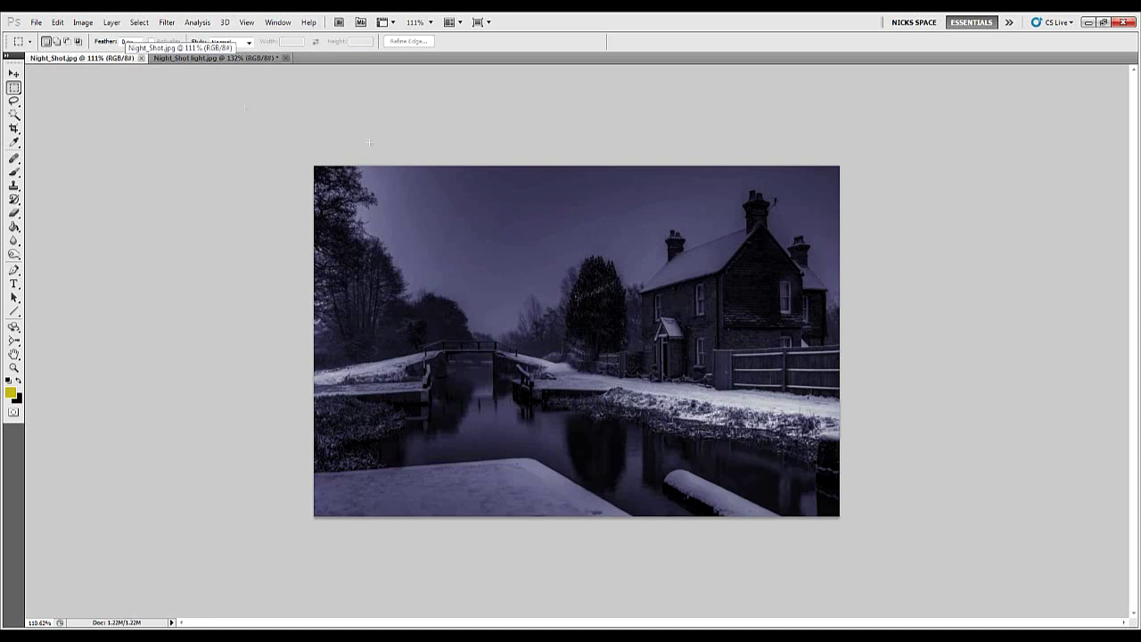
{"action": "left_click", "coordinate": [200, 59]}
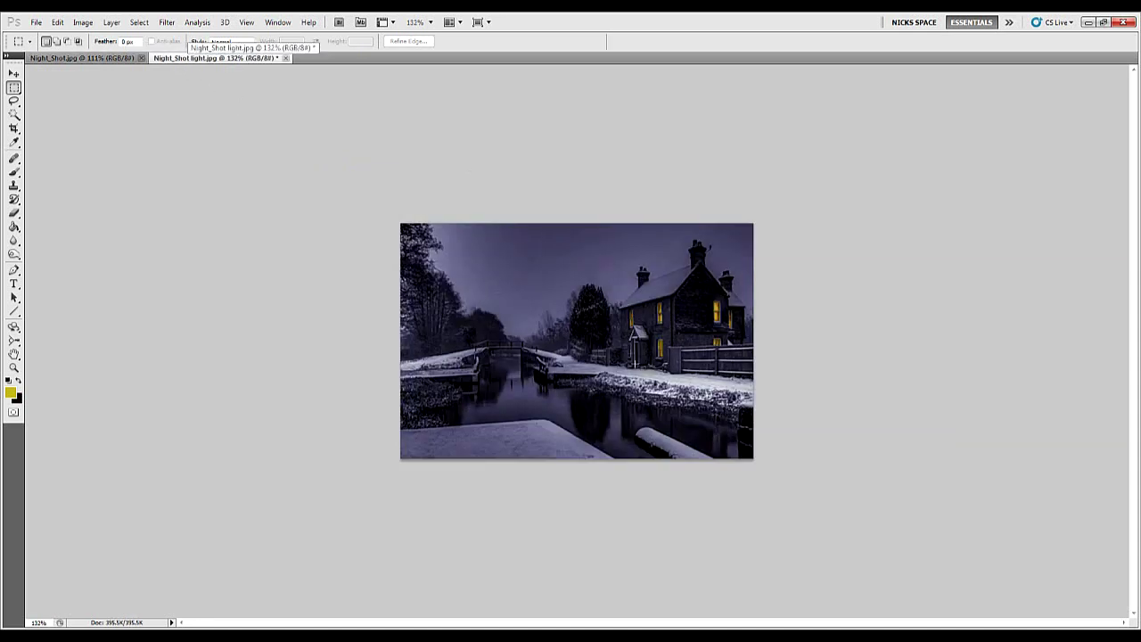
{"action": "left_click", "coordinate": [103, 58]}
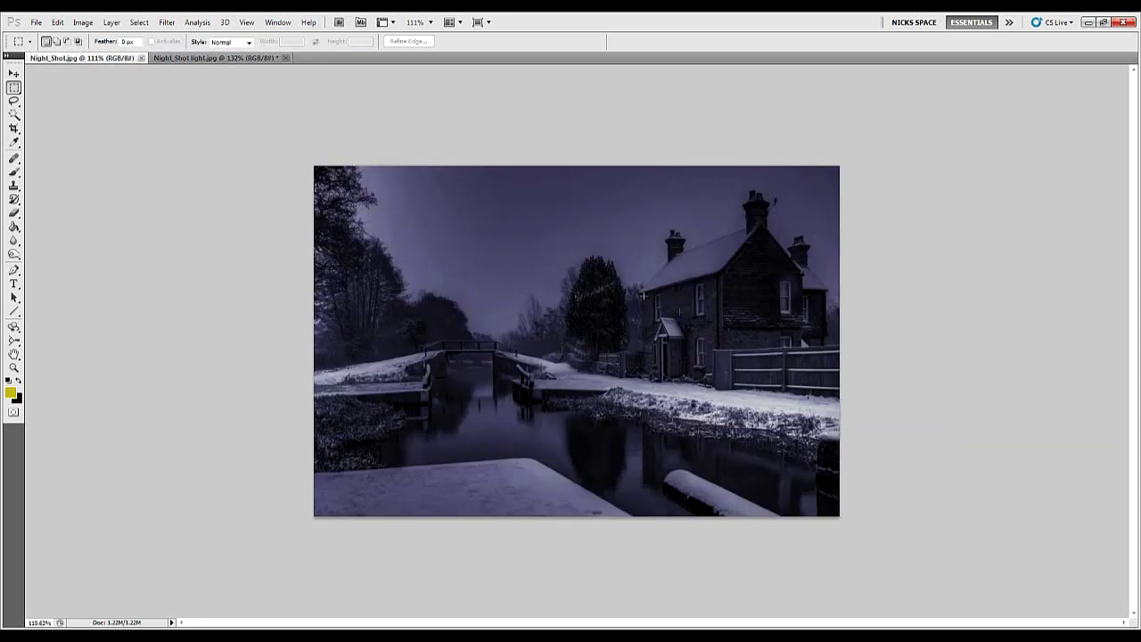
{"action": "key", "text": "ctrl+plus"}
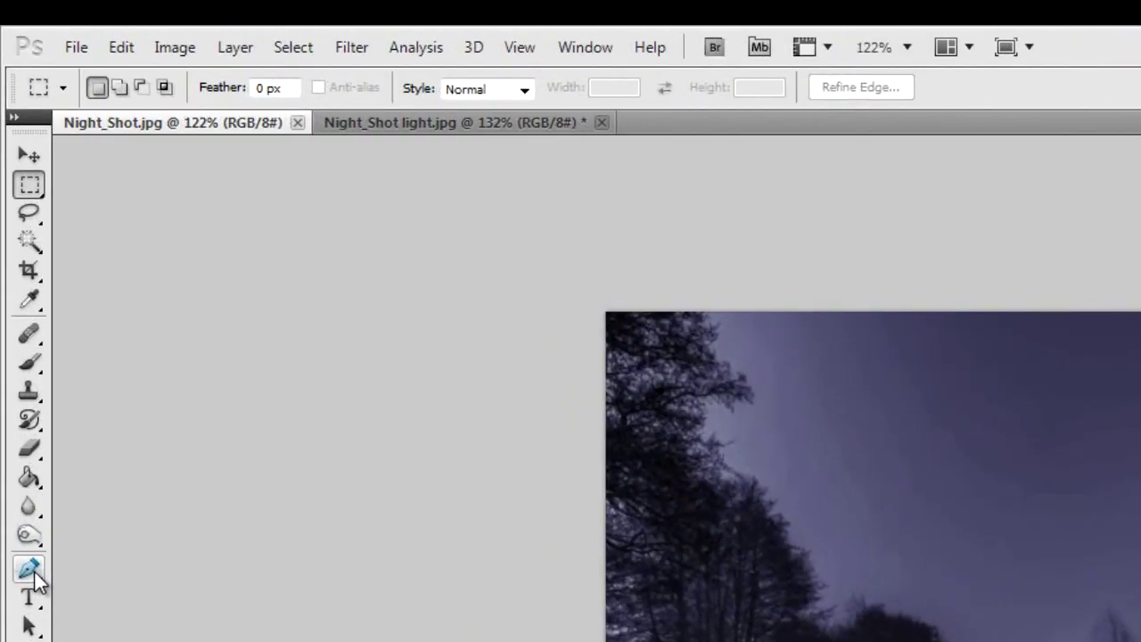
With the Pen tool, trace a closed path around the left upstairs window's upper pane.
{"action": "left_click", "coordinate": [35, 575]}
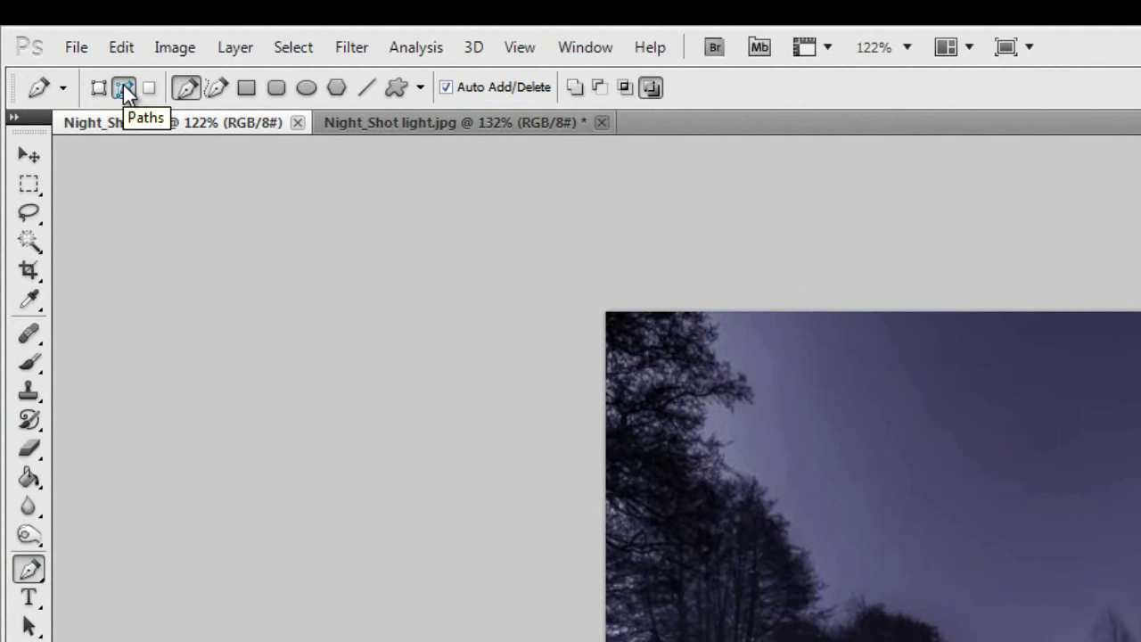
{"action": "scroll", "coordinate": [571, 388], "scroll_direction": "up", "scroll_amount": 3}
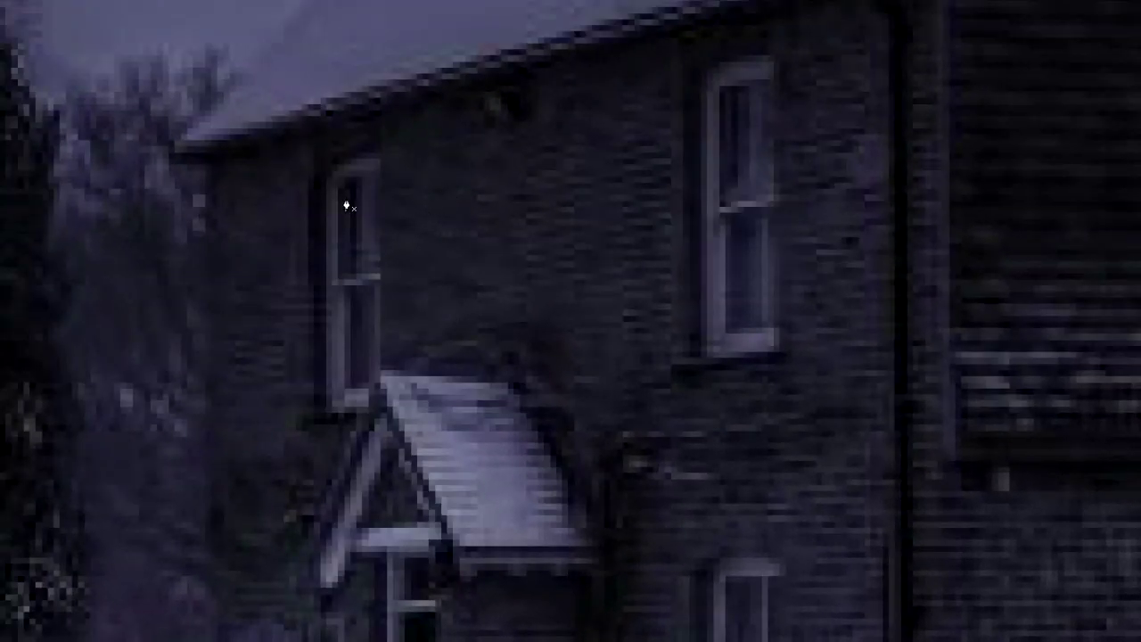
{"action": "scroll", "coordinate": [346, 206], "scroll_direction": "up", "scroll_amount": 2}
{"action": "left_click_drag", "start_coordinate": [336, 184], "coordinate": [351, 170]}
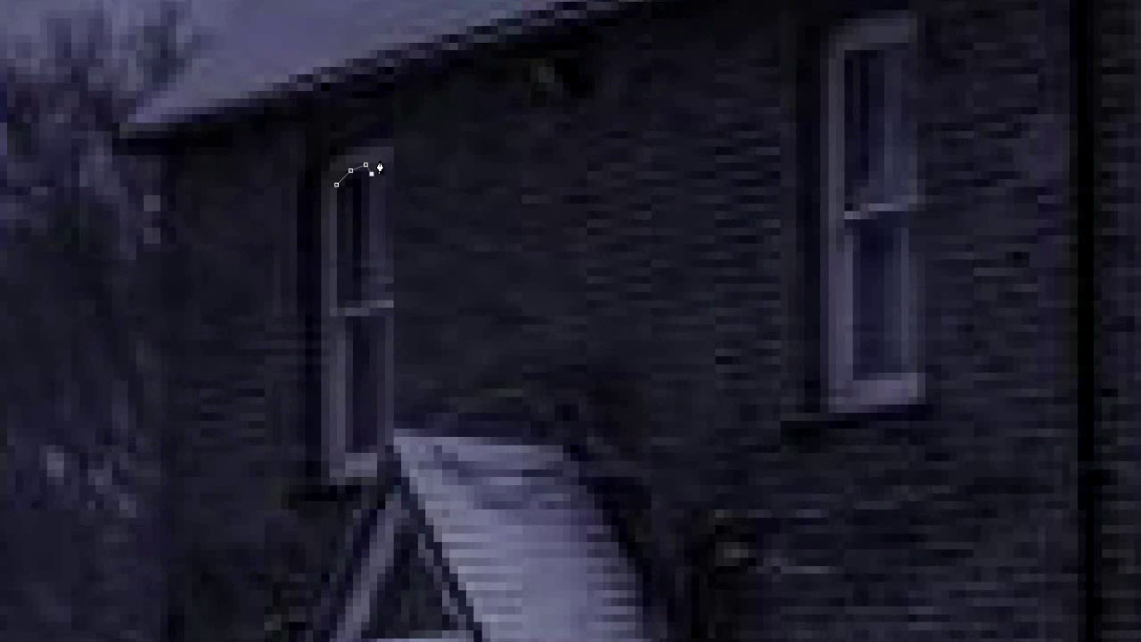
{"action": "left_click", "coordinate": [377, 166]}
{"action": "left_click", "coordinate": [390, 302]}
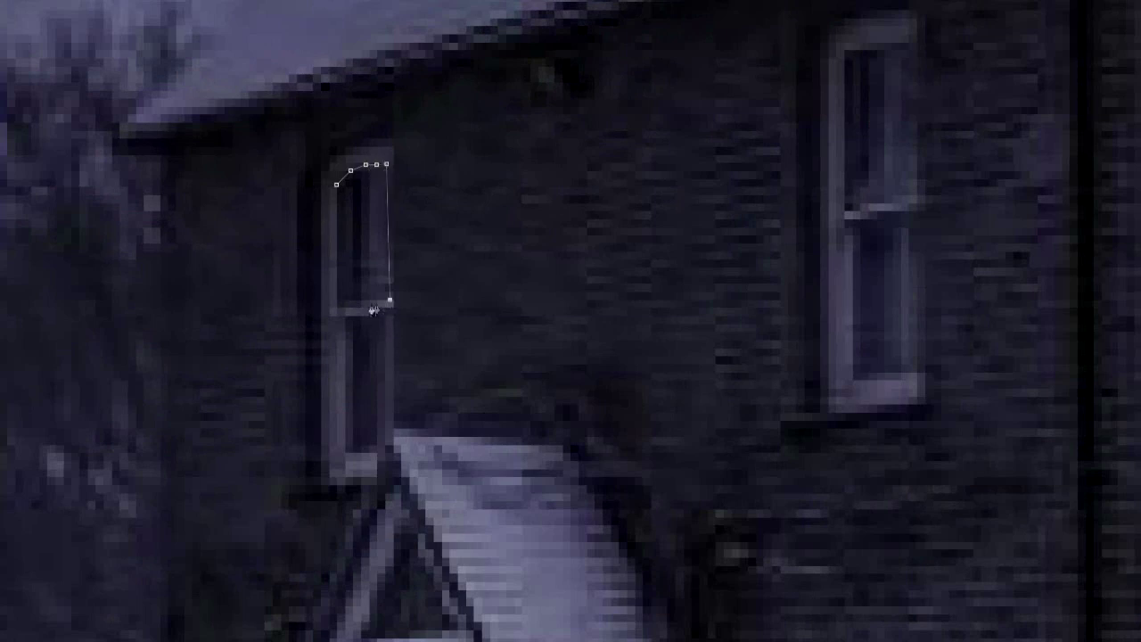
{"action": "left_click", "coordinate": [340, 305]}
{"action": "left_click", "coordinate": [337, 301]}
{"action": "left_click", "coordinate": [336, 186]}
Trace a closed path around the same window's lower pane.
{"action": "left_click", "coordinate": [345, 316]}
{"action": "left_click", "coordinate": [344, 449]}
{"action": "left_click", "coordinate": [364, 449]}
{"action": "left_click", "coordinate": [383, 443]}
{"action": "left_click", "coordinate": [385, 400]}
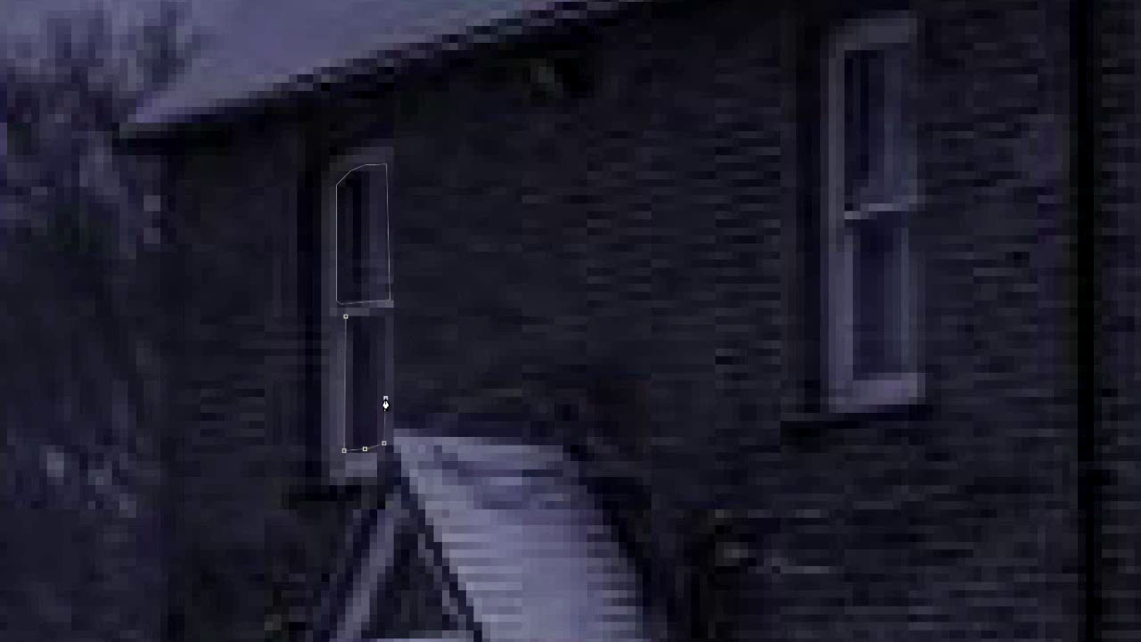
{"action": "left_click", "coordinate": [385, 318]}
{"action": "left_click", "coordinate": [346, 320]}
{"action": "left_click_drag", "start_coordinate": [692, 140], "coordinate": [321, 199]}
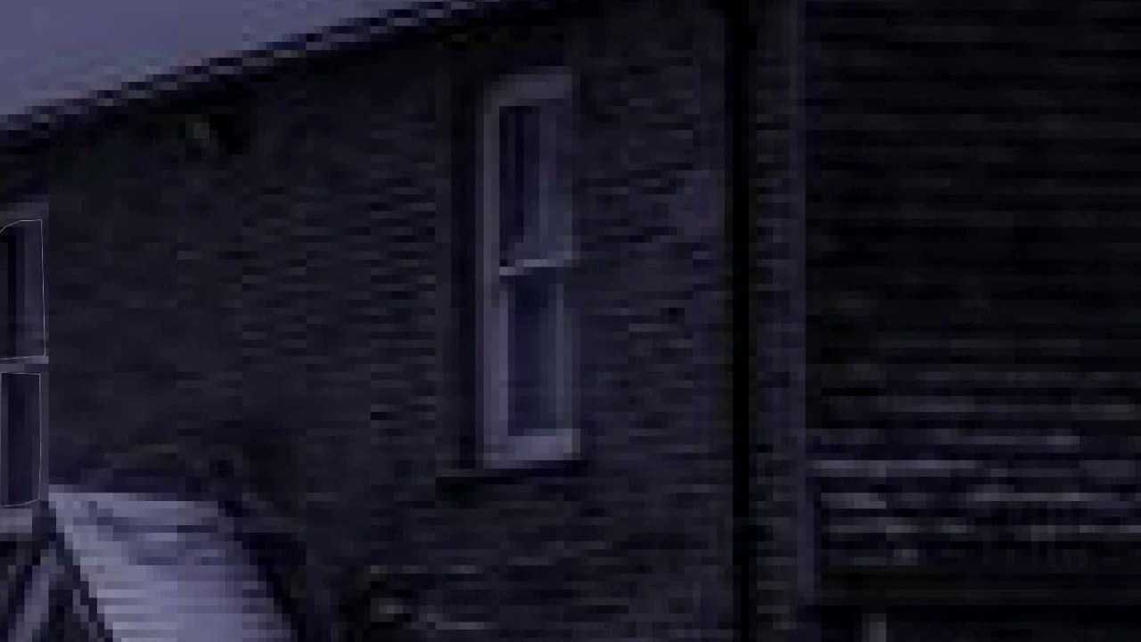
Outline the second window's upper pane and its narrow side strip with closed paths.
{"action": "right_click", "coordinate": [497, 116]}
{"action": "key", "text": "Escape"}
{"action": "left_click", "coordinate": [508, 105]}
{"action": "left_click", "coordinate": [530, 105]}
{"action": "left_click", "coordinate": [538, 108]}
{"action": "left_click", "coordinate": [541, 247]}
{"action": "left_click", "coordinate": [501, 260]}
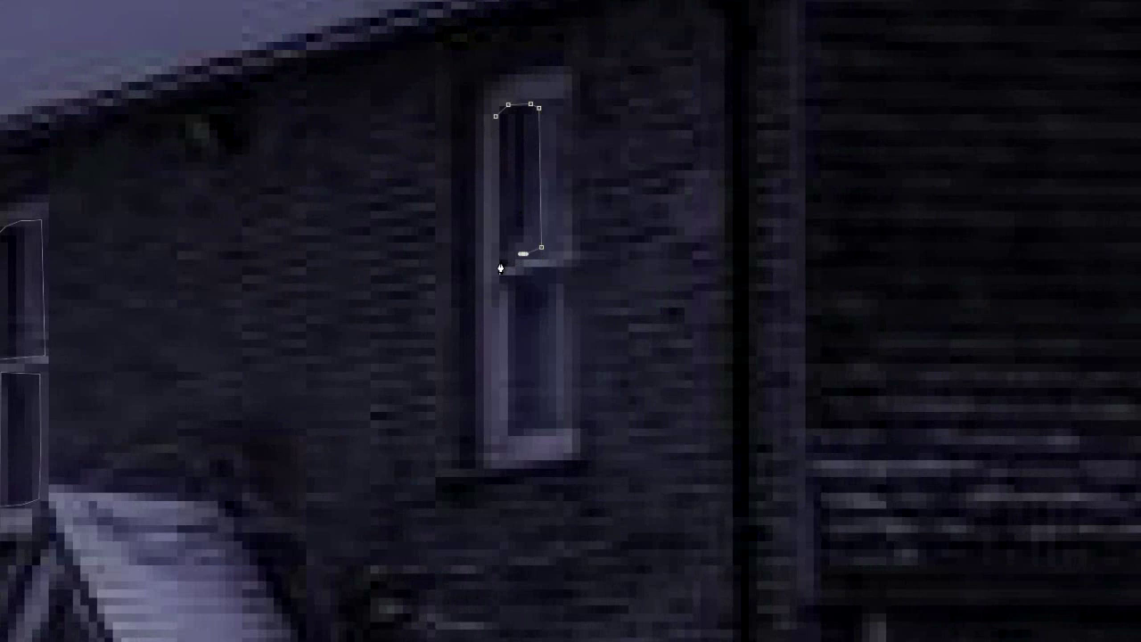
{"action": "left_click", "coordinate": [496, 116]}
{"action": "left_click", "coordinate": [548, 108]}
{"action": "left_click", "coordinate": [552, 247]}
{"action": "left_click", "coordinate": [563, 247]}
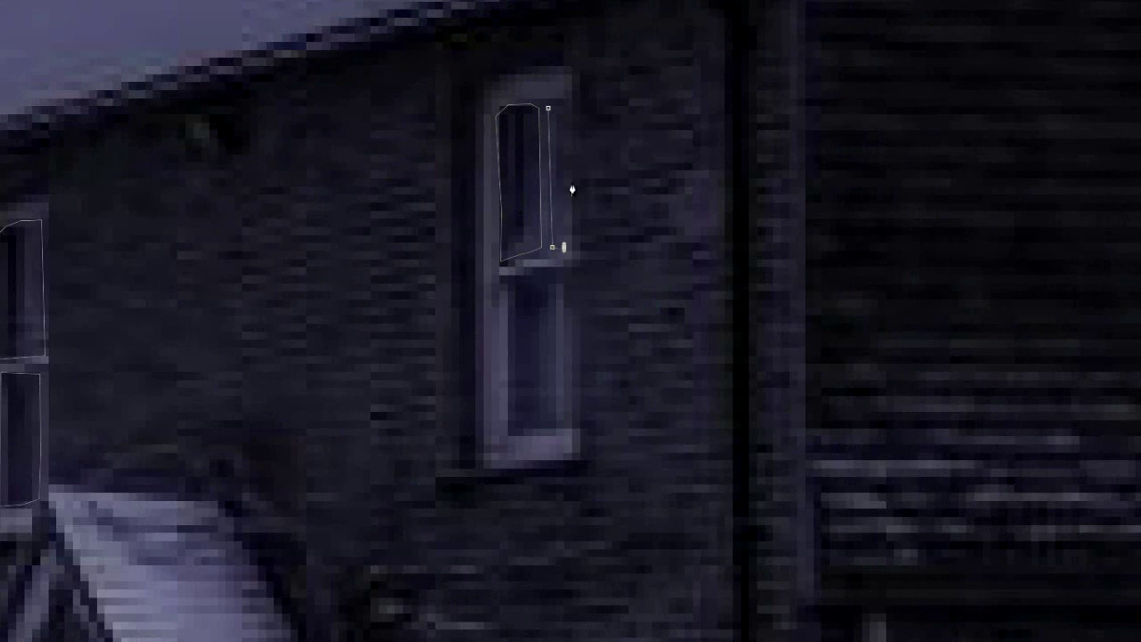
{"action": "left_click", "coordinate": [566, 160]}
{"action": "left_click", "coordinate": [548, 109]}
Outline the lower pane and the lower narrow strip with closed paths, then zoom out.
{"action": "left_click", "coordinate": [502, 282]}
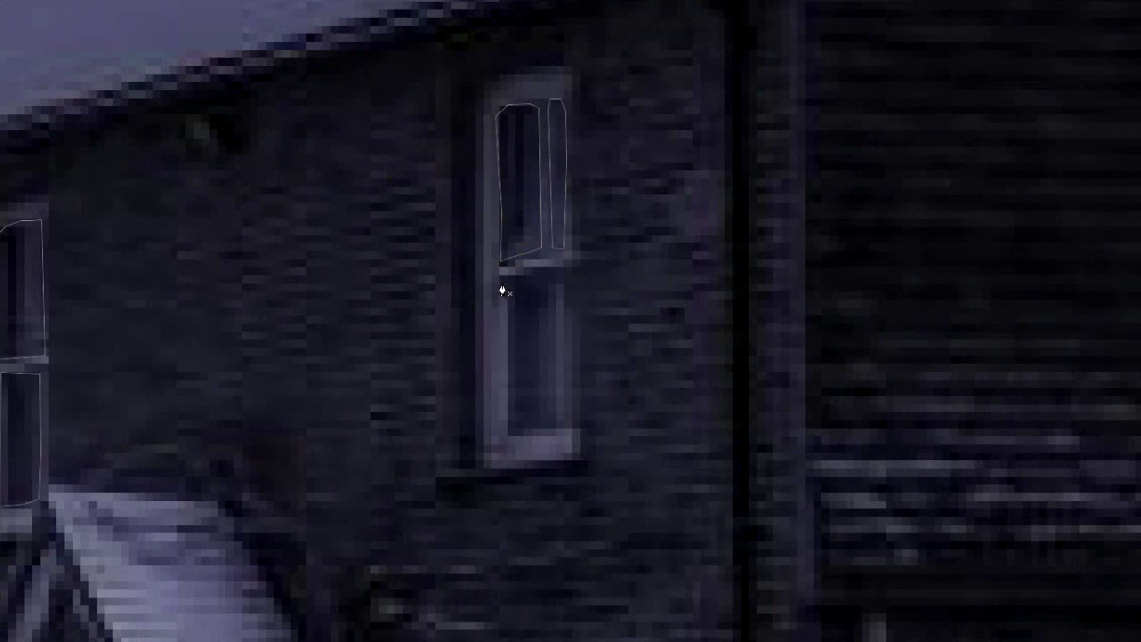
{"action": "left_click", "coordinate": [503, 432]}
{"action": "left_click", "coordinate": [554, 428]}
{"action": "left_click", "coordinate": [554, 270]}
{"action": "left_click", "coordinate": [527, 275]}
{"action": "left_click", "coordinate": [503, 286]}
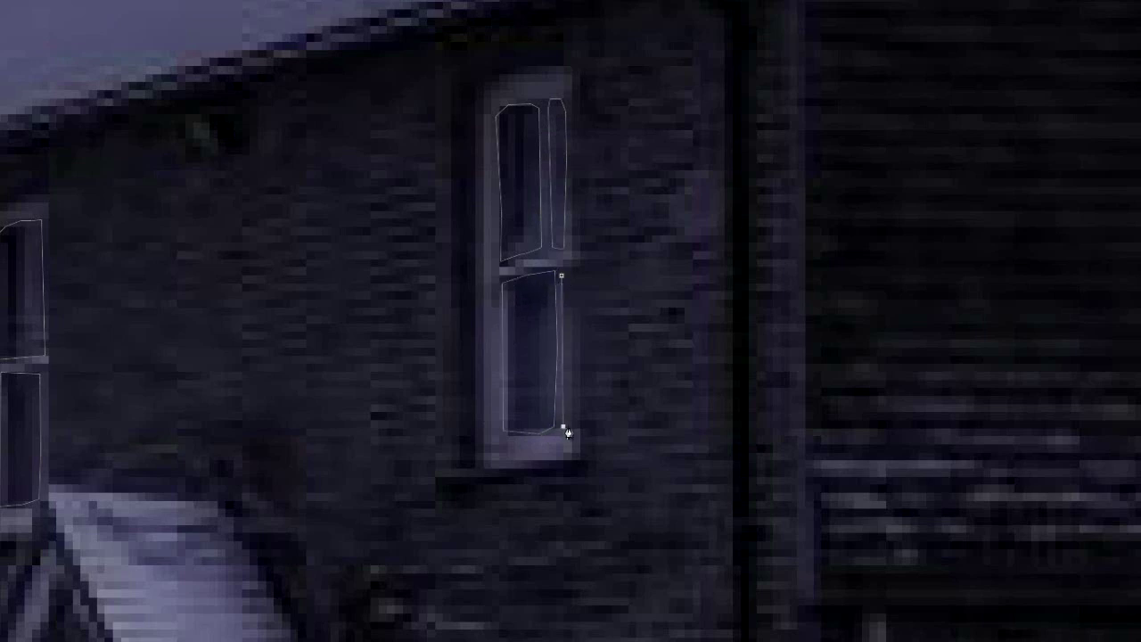
{"action": "left_click", "coordinate": [576, 420]}
{"action": "left_click", "coordinate": [579, 356]}
{"action": "right_click", "coordinate": [578, 282]}
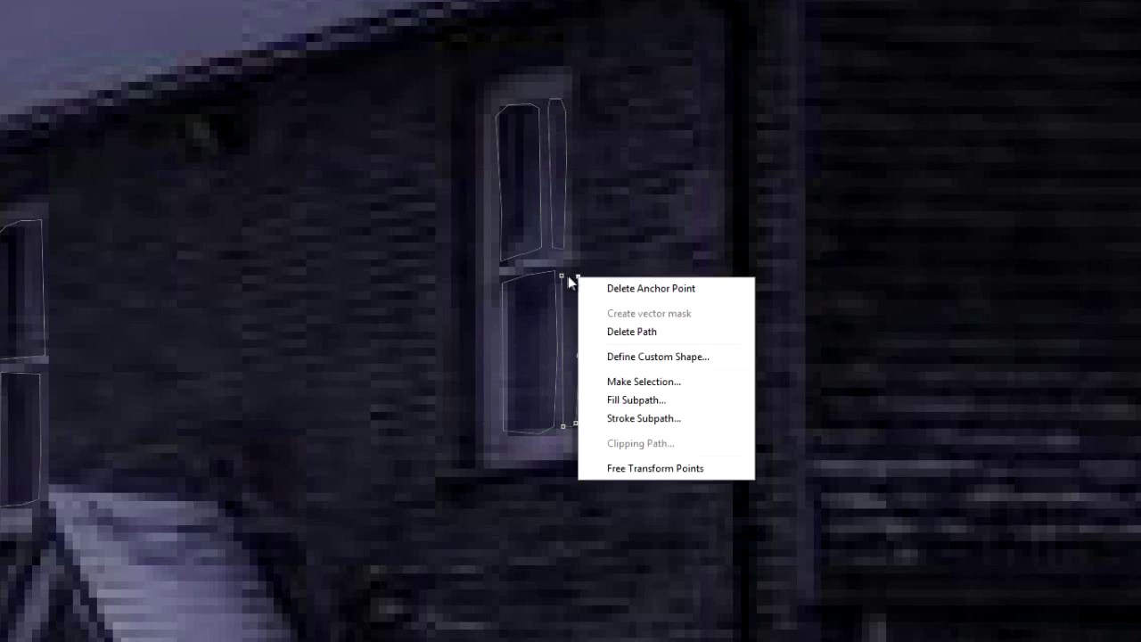
{"action": "left_click", "coordinate": [568, 277]}
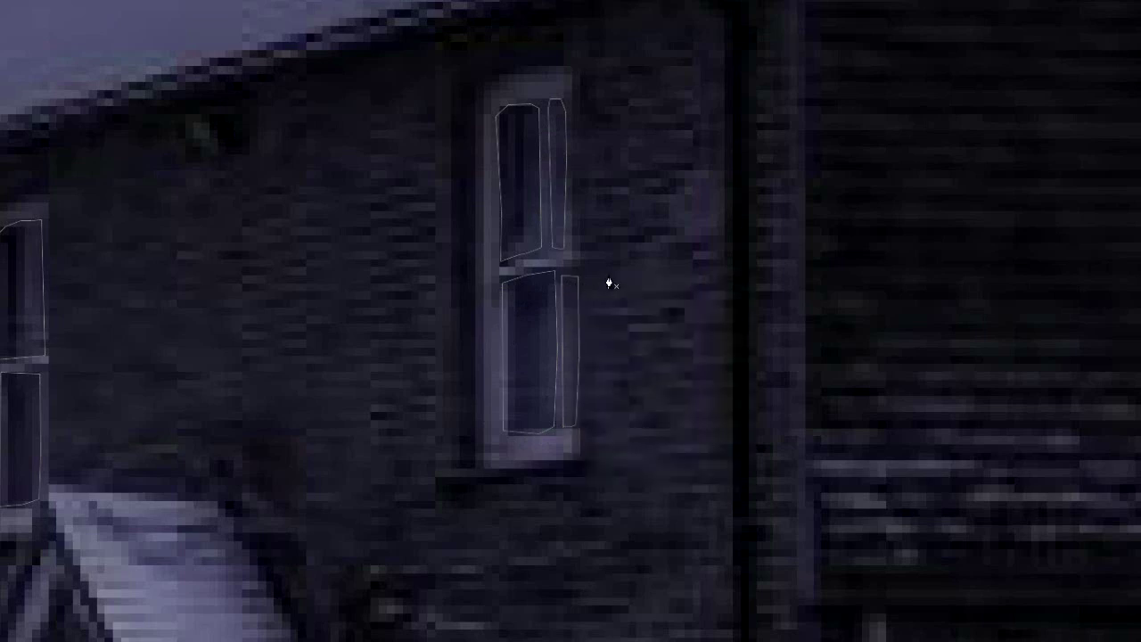
{"action": "key", "text": "ctrl+minus"}
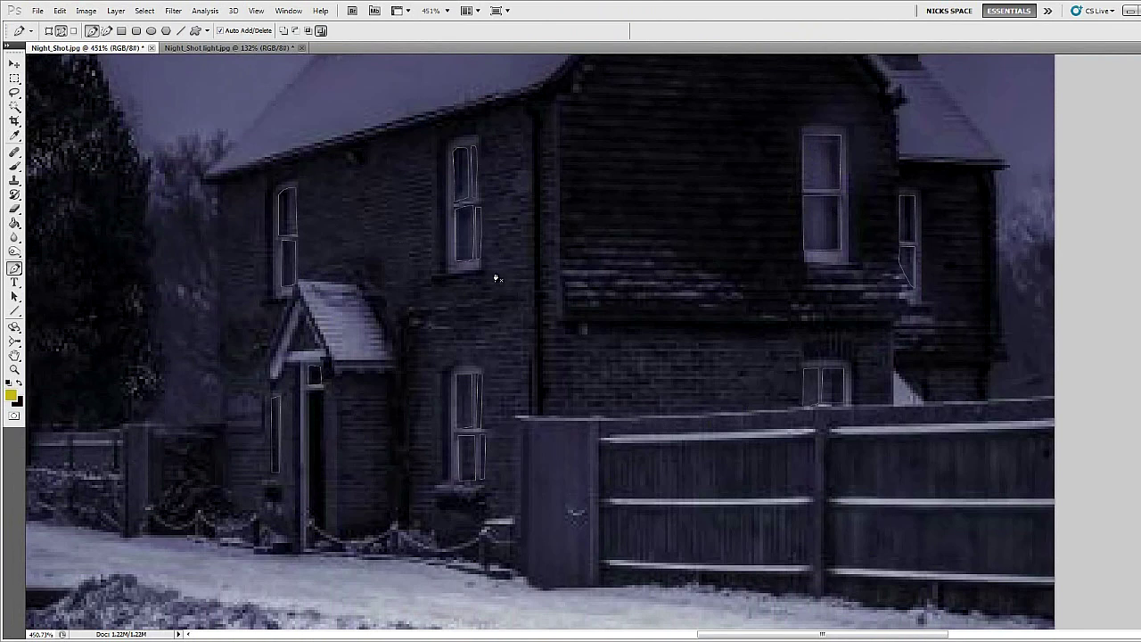
Make the window paths a new selection with a 1-pixel feather radius.
{"action": "right_click", "coordinate": [513, 213]}
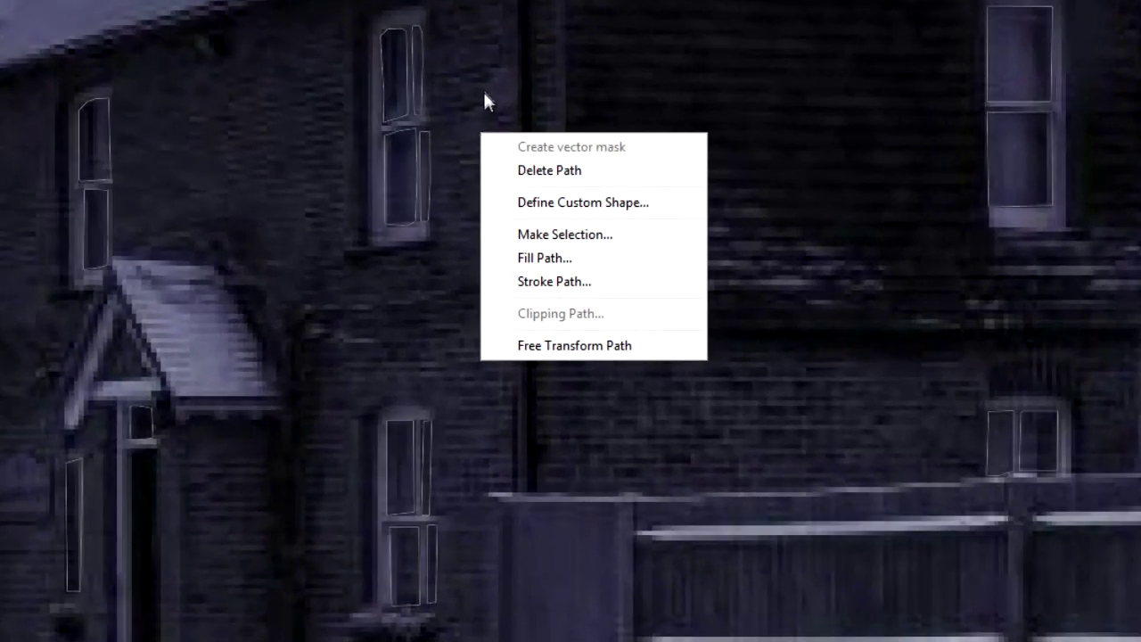
{"action": "right_click", "coordinate": [485, 92]}
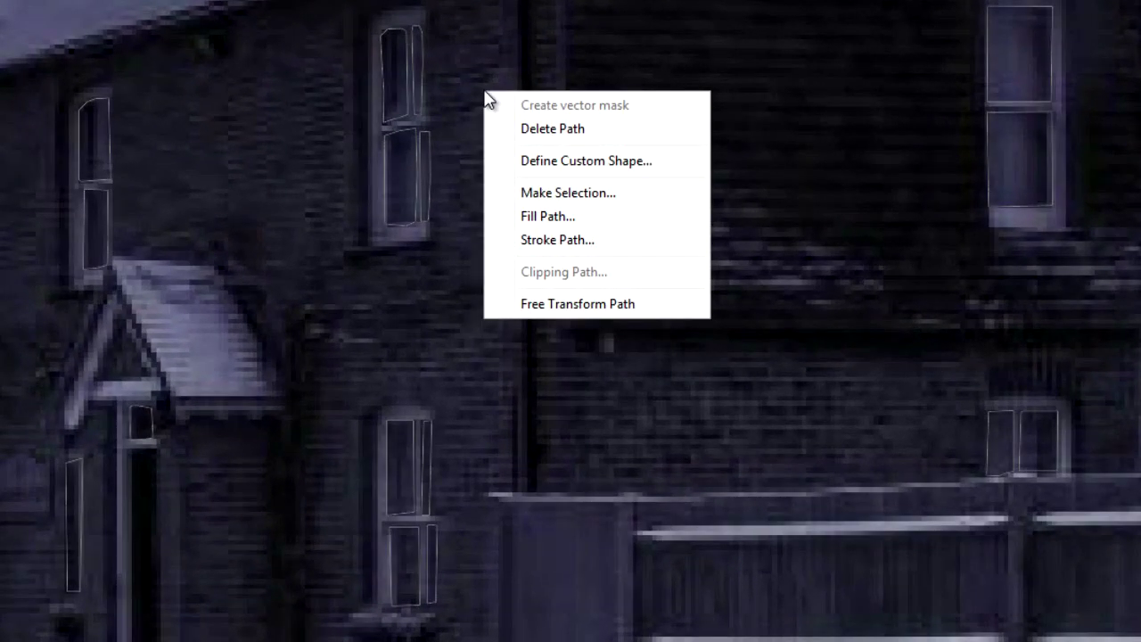
{"action": "left_click", "coordinate": [527, 193]}
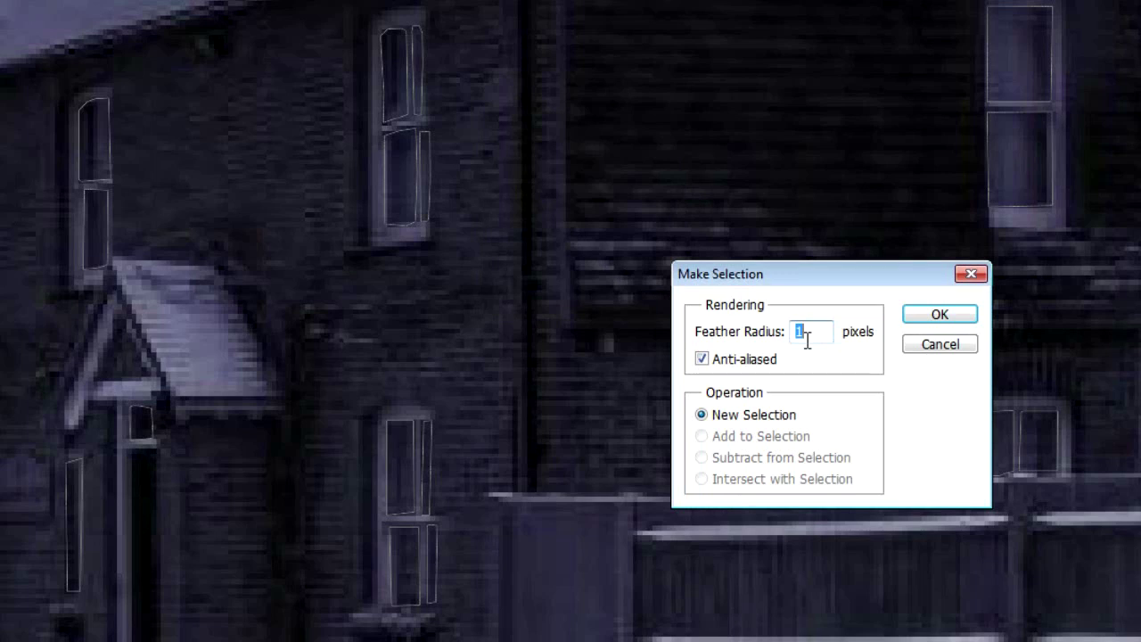
{"action": "left_click", "coordinate": [936, 321]}
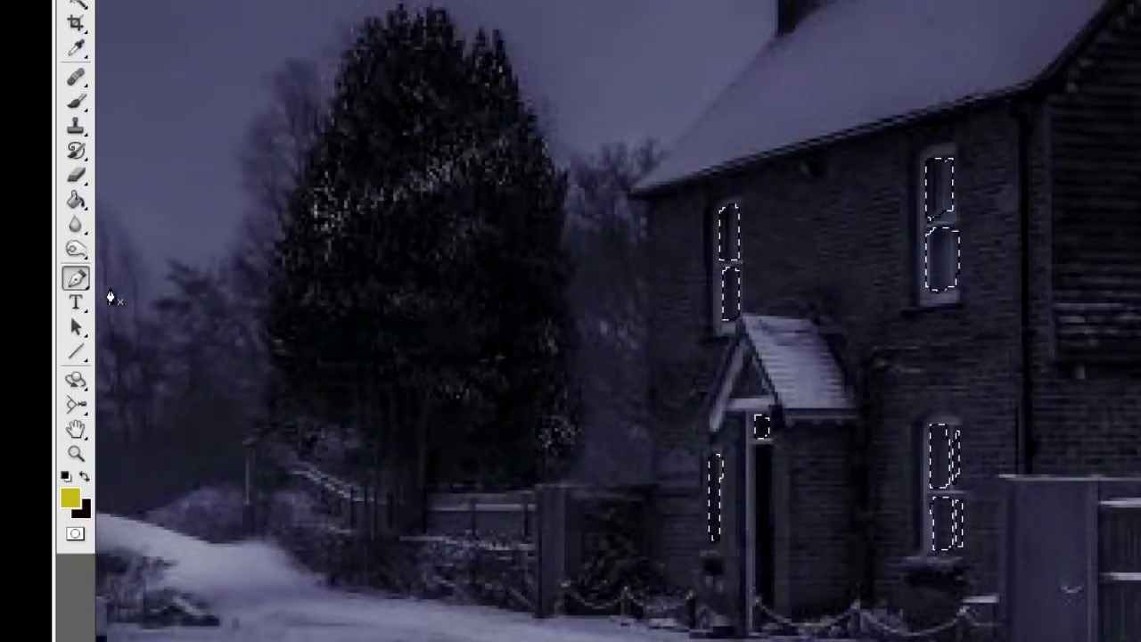
{"action": "key", "text": "i"}
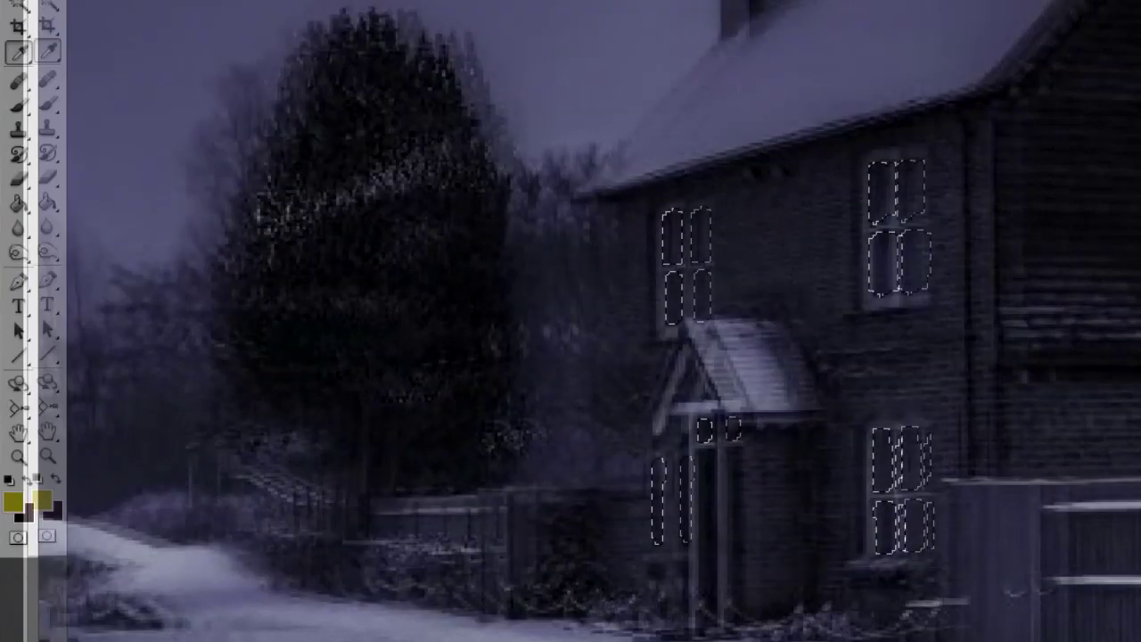
{"action": "left_click", "coordinate": [69, 498]}
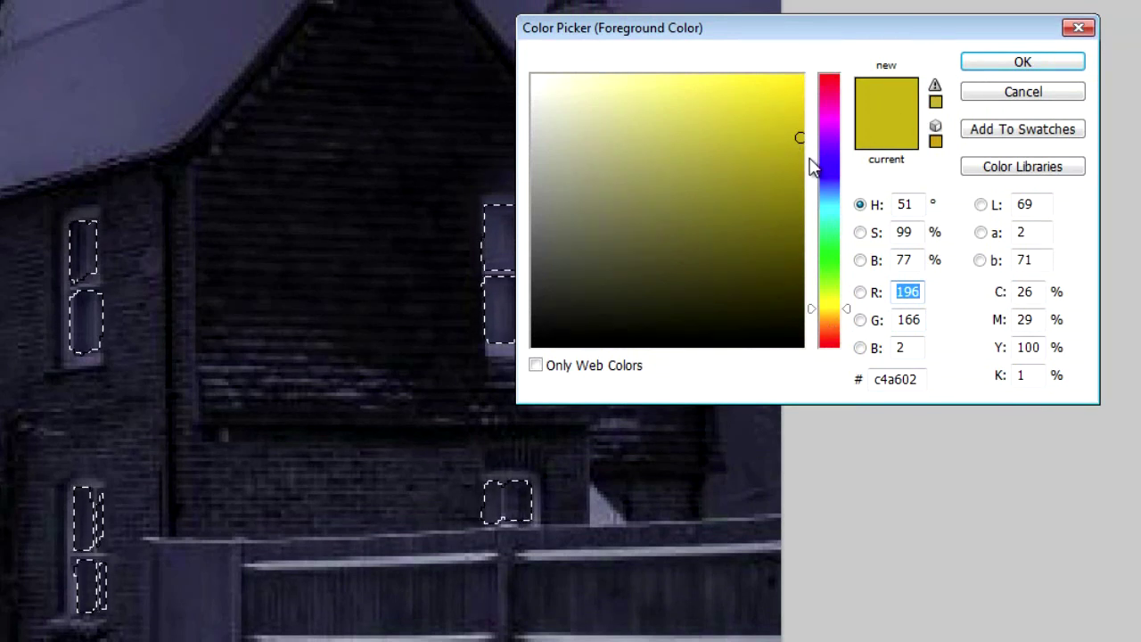
{"action": "left_click", "coordinate": [998, 71]}
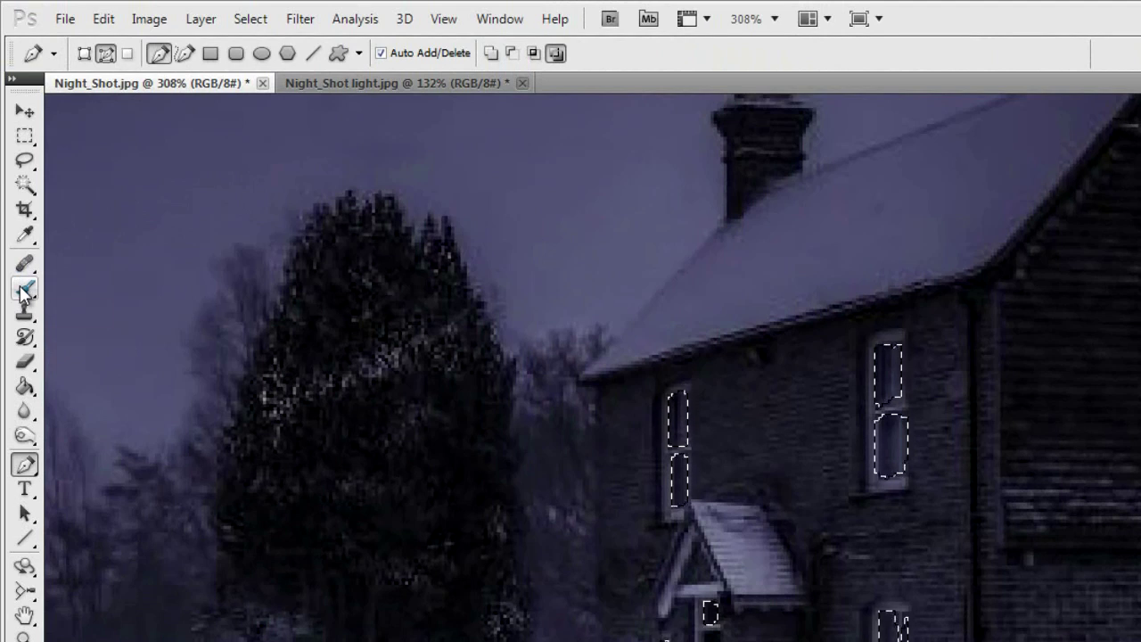
Take the Brush at Normal mode and 100% opacity and paint one window yellow.
{"action": "left_click", "coordinate": [24, 292]}
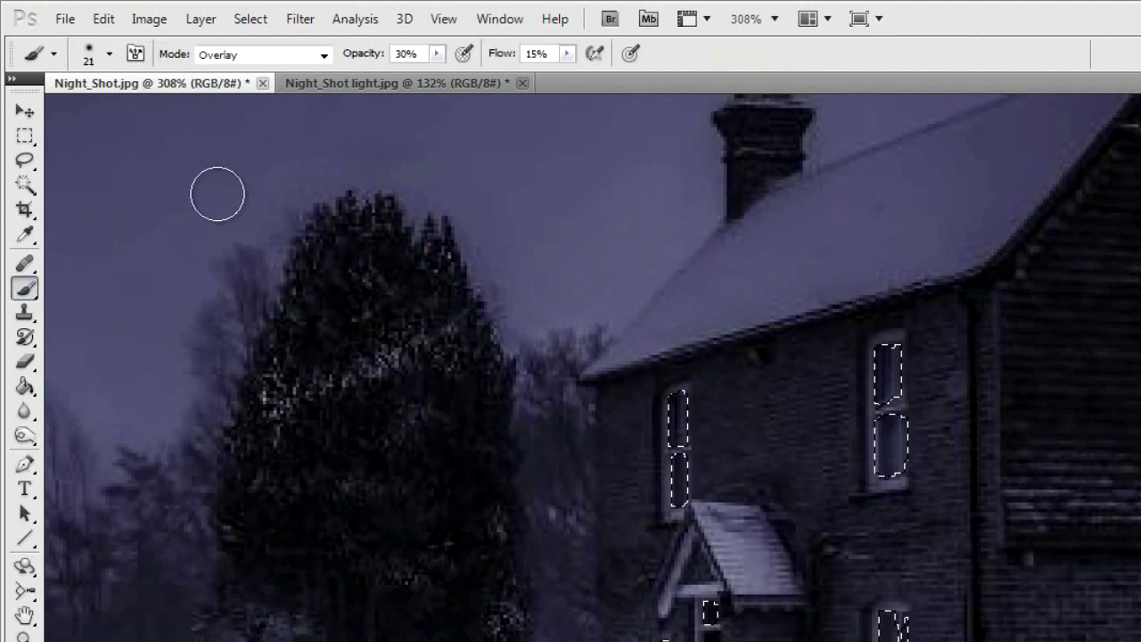
{"action": "left_click", "coordinate": [323, 56]}
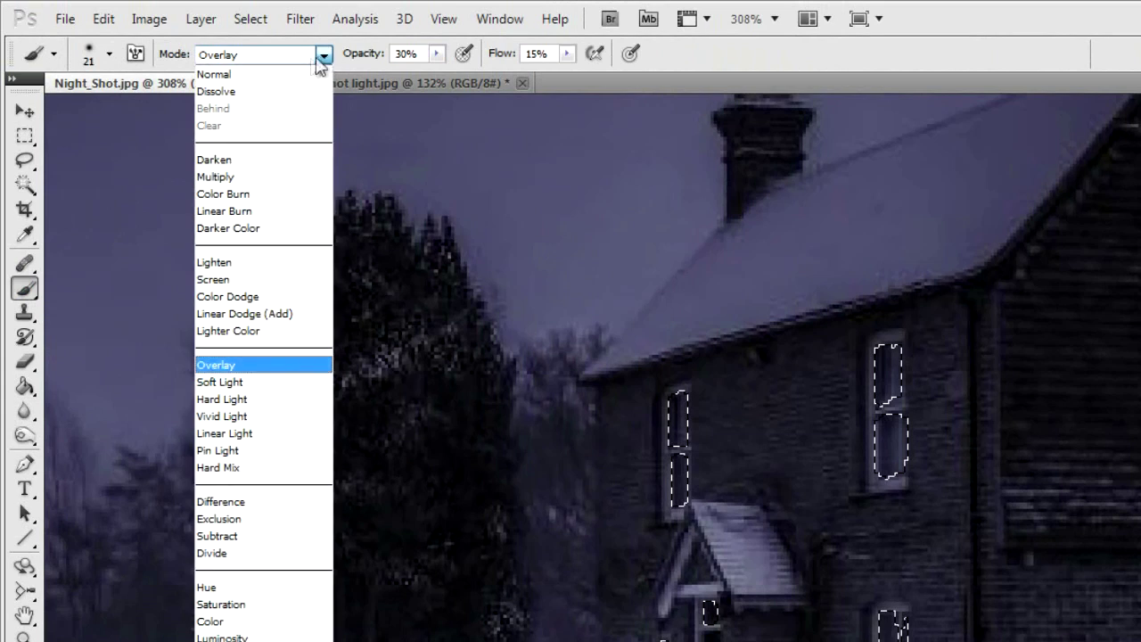
{"action": "left_click", "coordinate": [290, 75]}
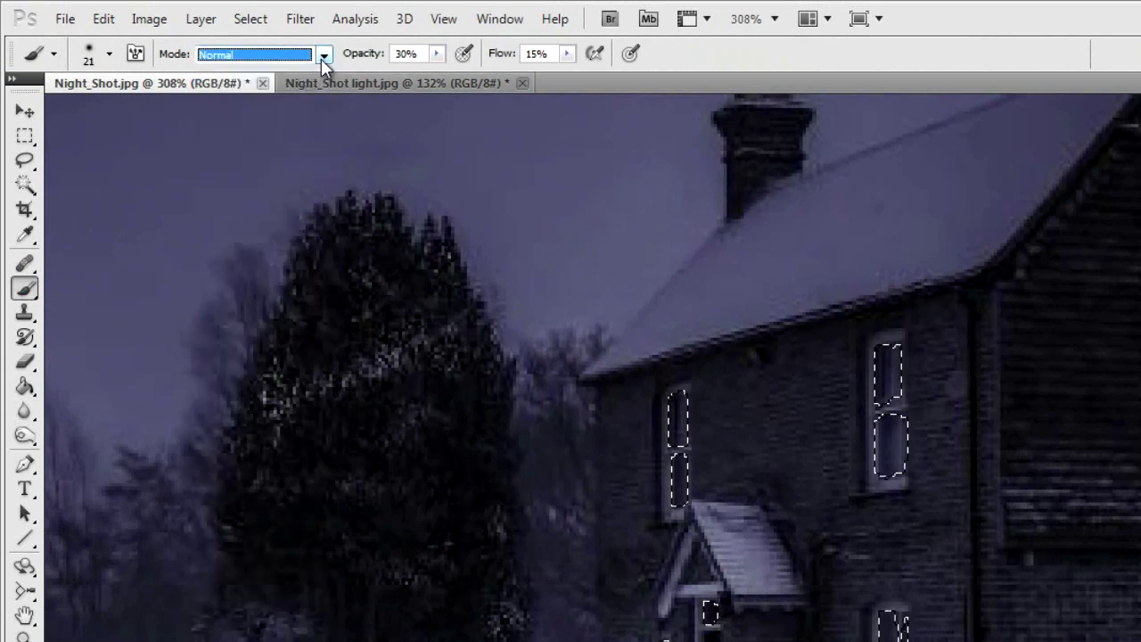
{"action": "left_click", "coordinate": [324, 55]}
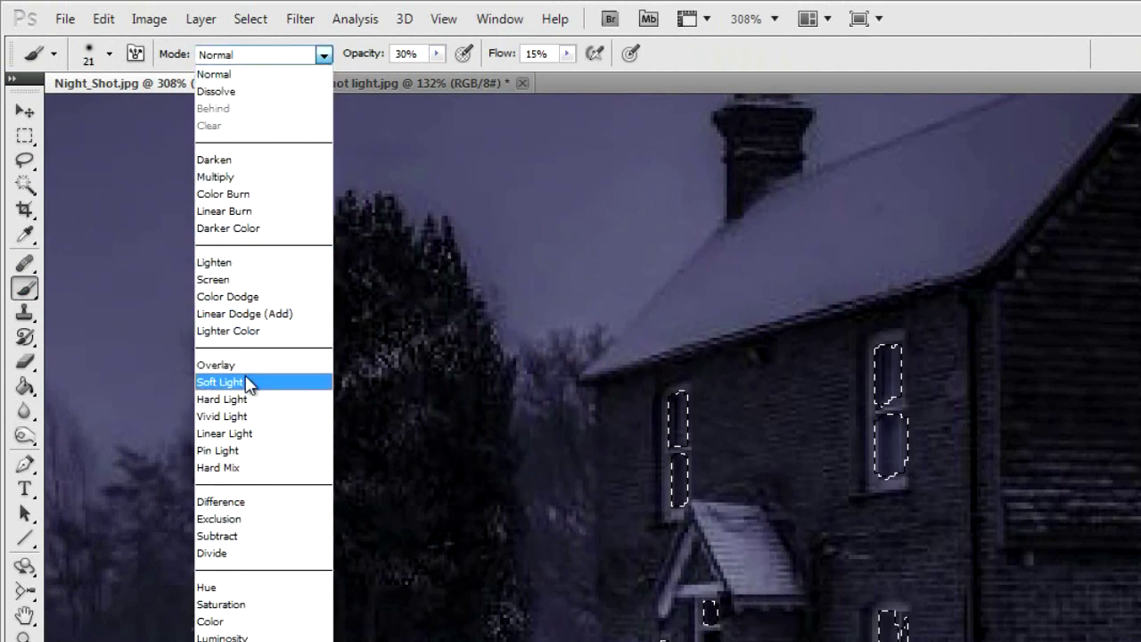
{"action": "left_click", "coordinate": [242, 75]}
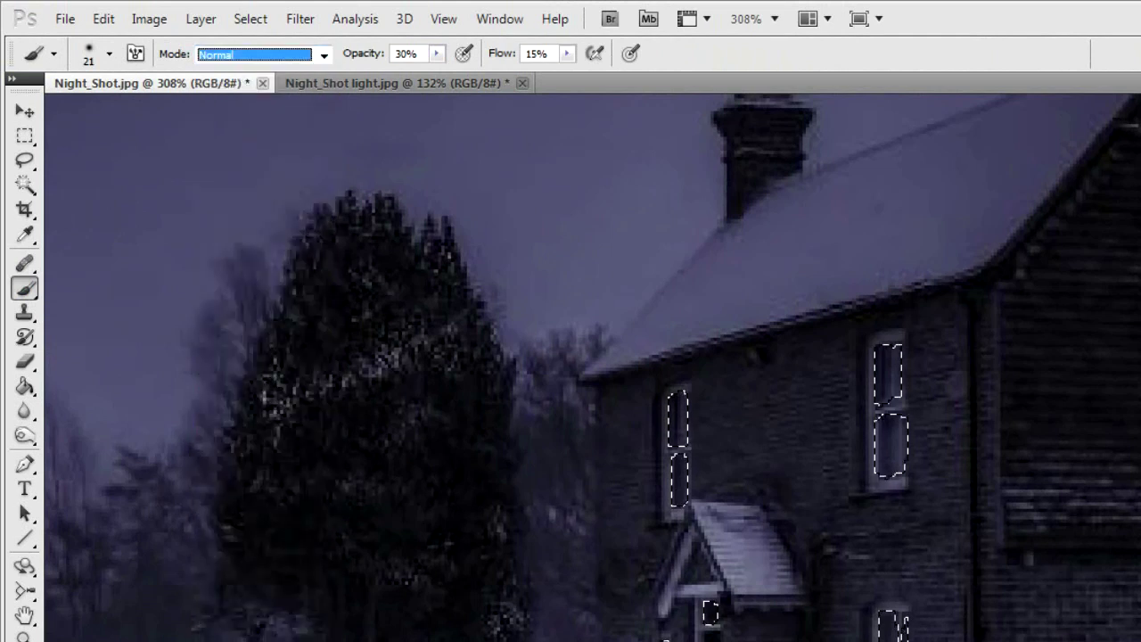
{"action": "left_click_drag", "start_coordinate": [435, 51], "coordinate": [571, 66]}
{"action": "left_click", "coordinate": [567, 54]}
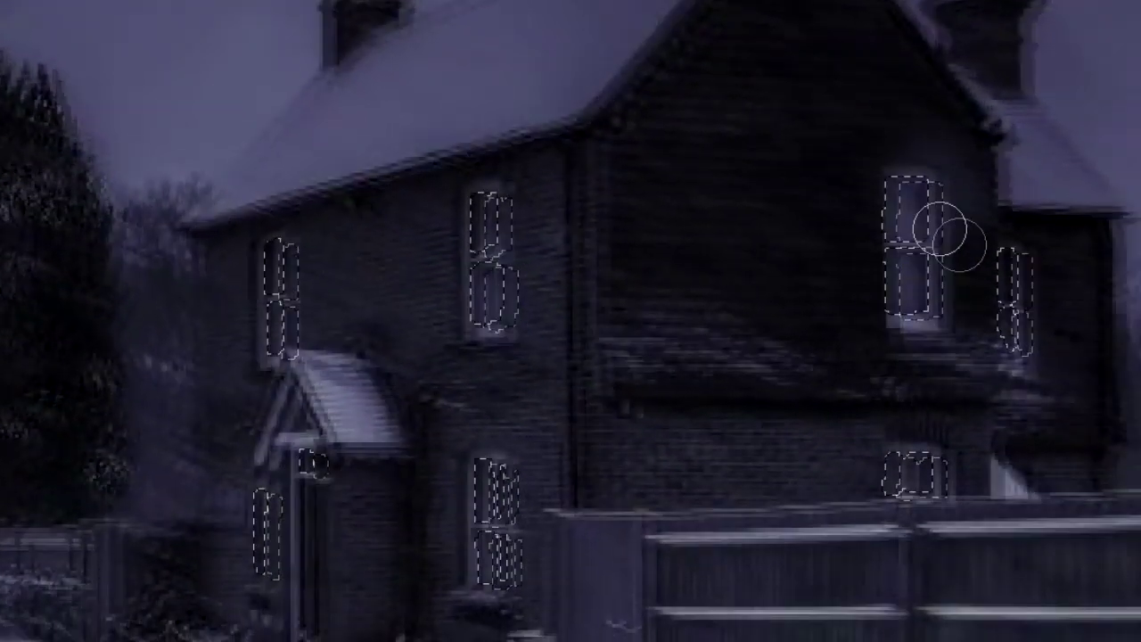
{"action": "left_click_drag", "start_coordinate": [942, 234], "coordinate": [867, 316]}
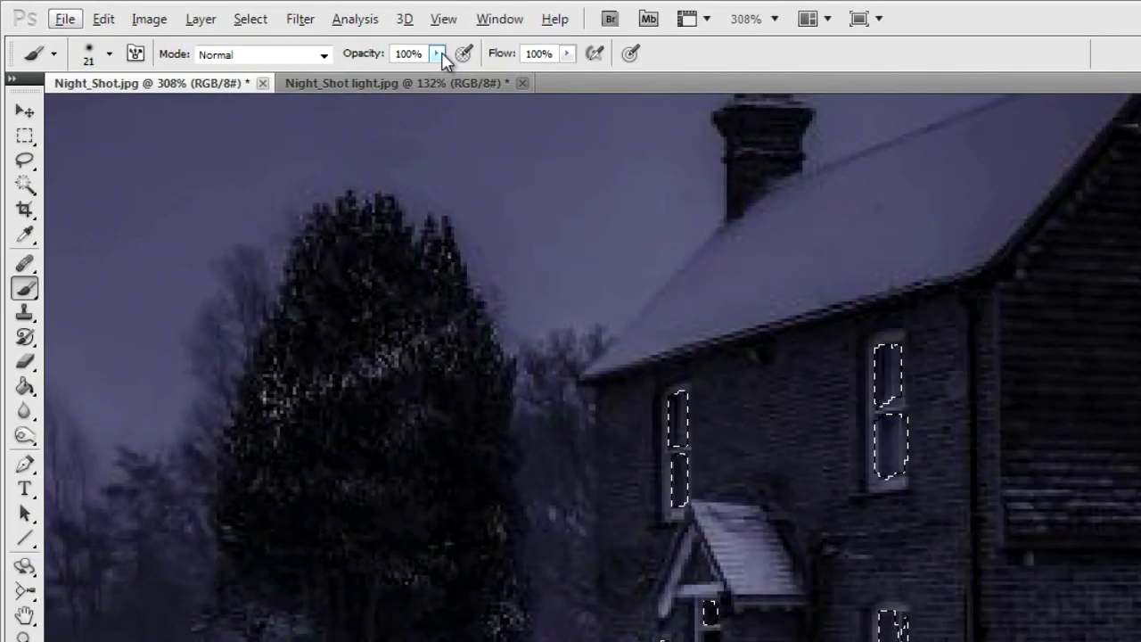
Set the brush to 30% opacity, 30% flow and Overlay blending mode.
{"action": "left_click", "coordinate": [437, 54]}
{"action": "left_click_drag", "start_coordinate": [422, 77], "coordinate": [361, 76]}
{"action": "left_click", "coordinate": [567, 54]}
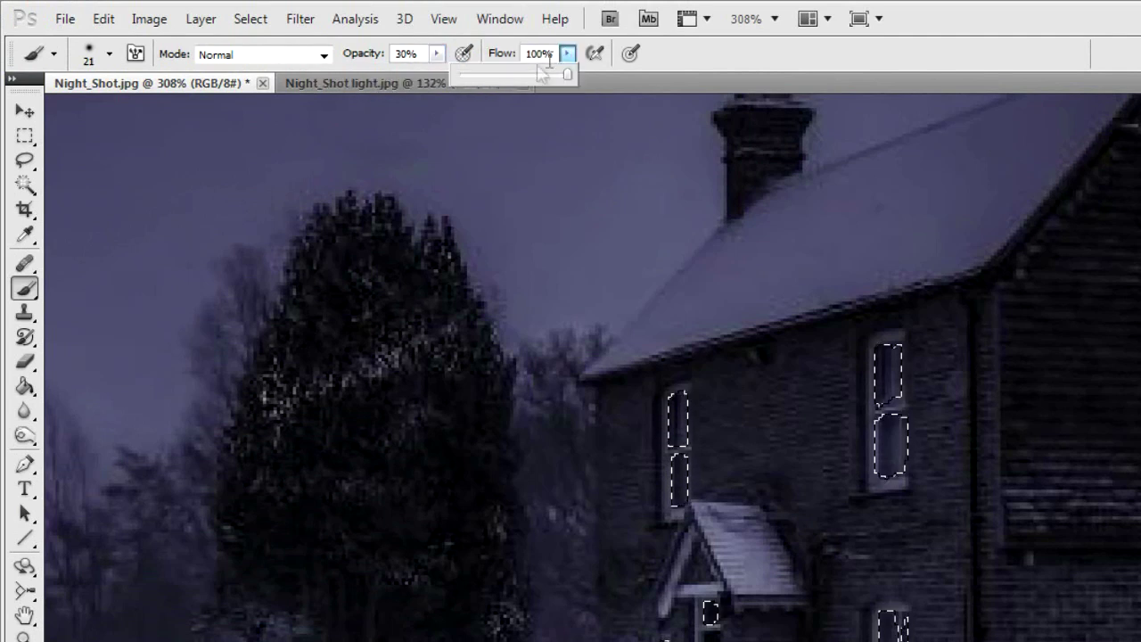
{"action": "left_click_drag", "start_coordinate": [567, 75], "coordinate": [496, 80]}
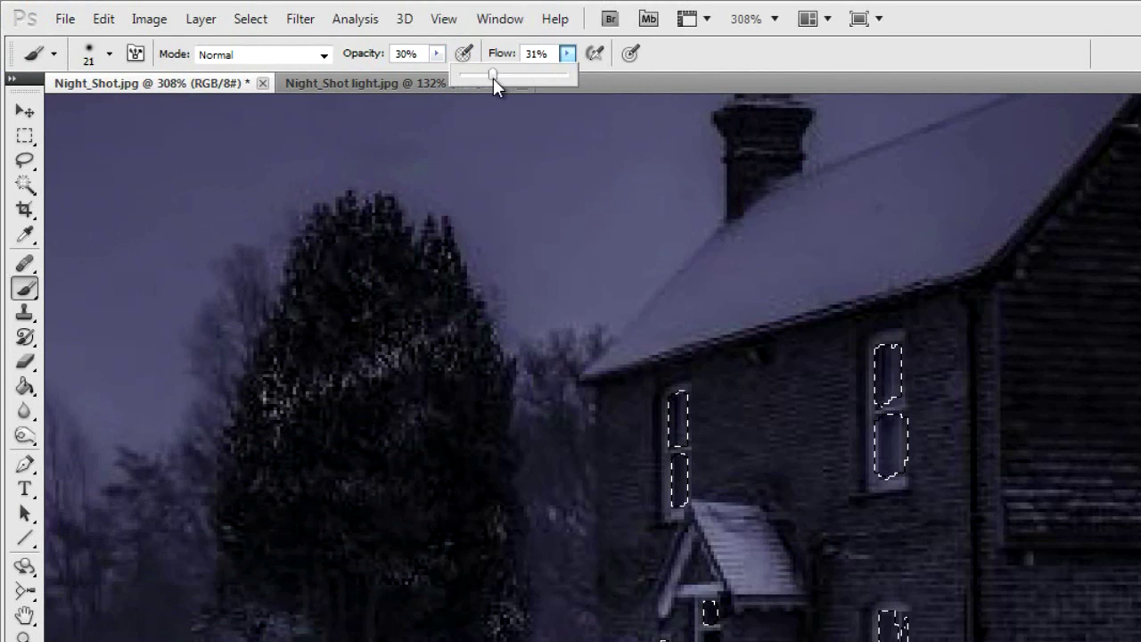
{"action": "left_click_drag", "start_coordinate": [493, 78], "coordinate": [492, 79]}
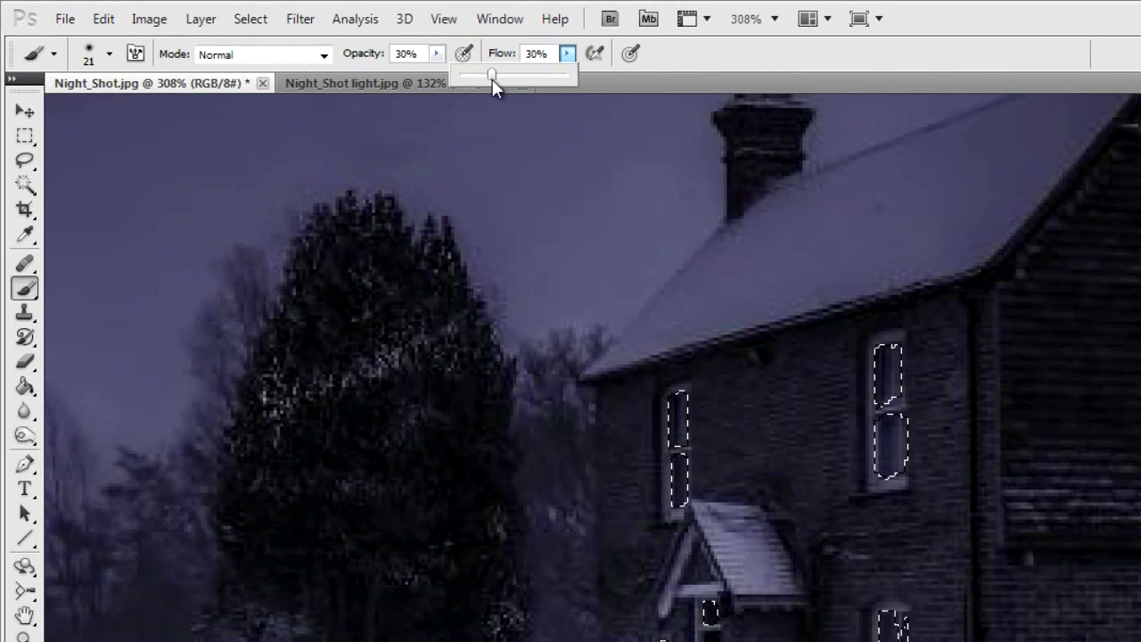
{"action": "left_click", "coordinate": [321, 58]}
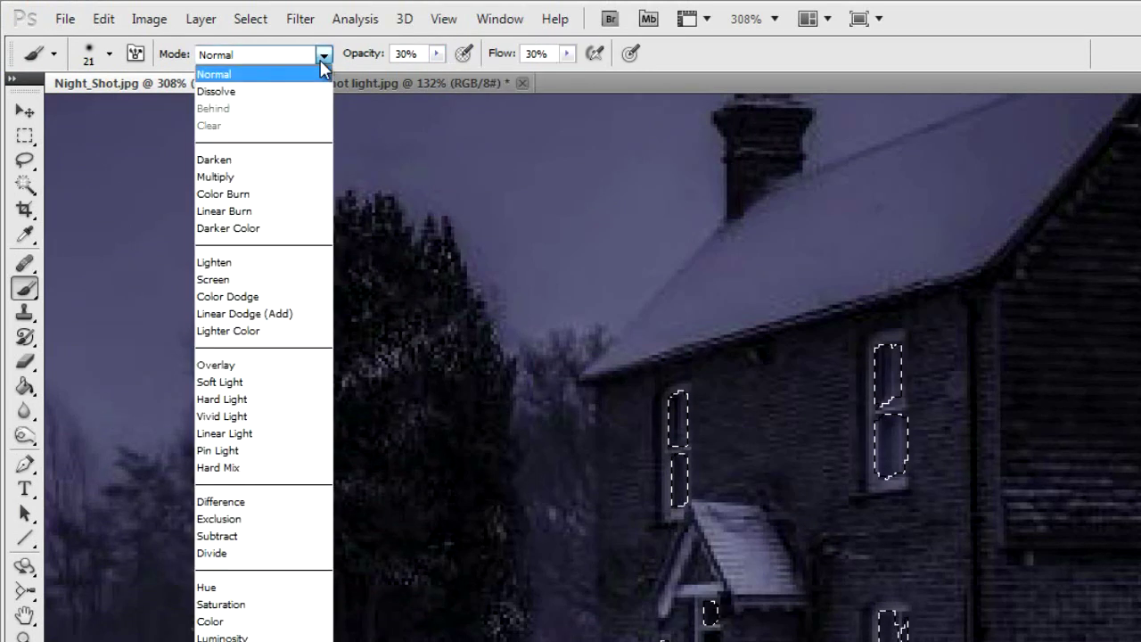
{"action": "left_click", "coordinate": [262, 369]}
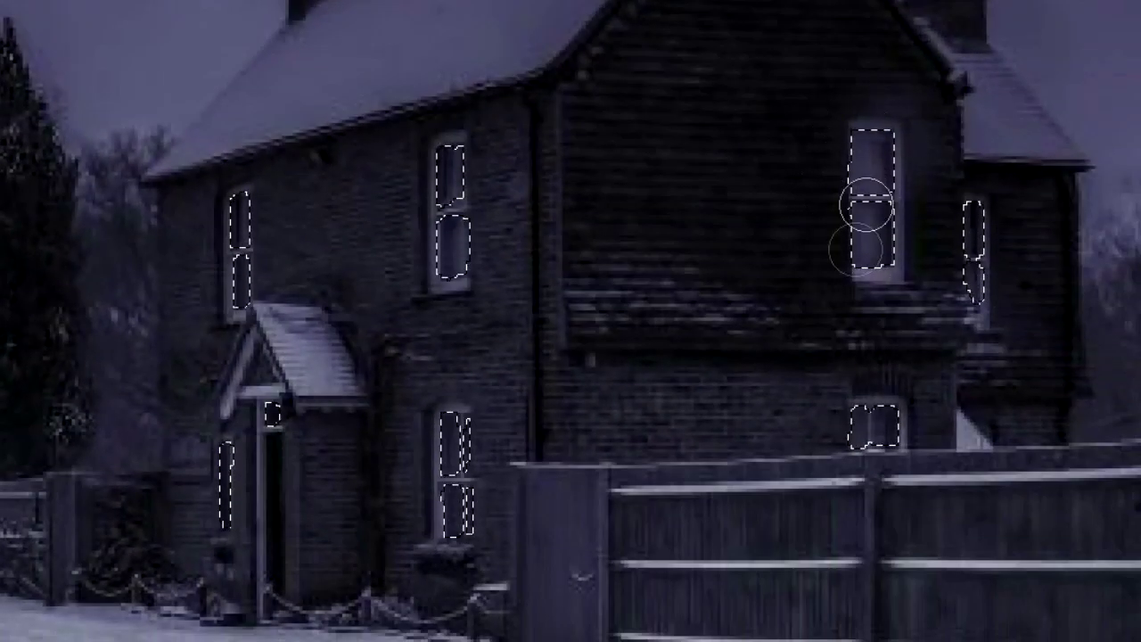
Paint the upper-right, small lower and right-side windows yellow with the Overlay brush.
{"action": "left_click_drag", "start_coordinate": [873, 140], "coordinate": [872, 258]}
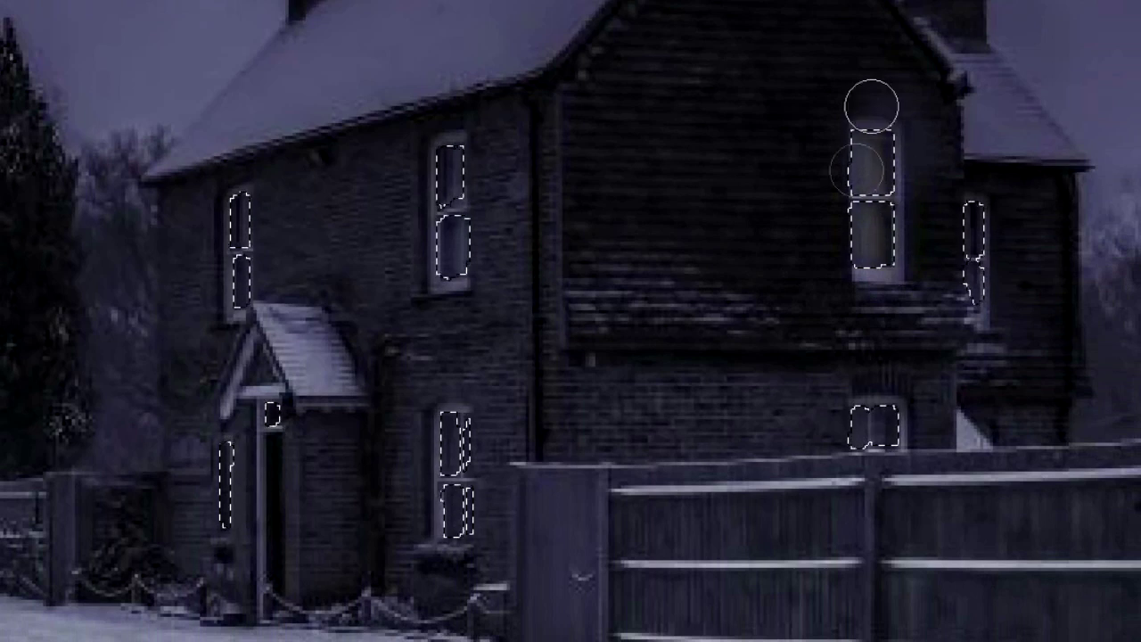
{"action": "mouse_move", "coordinate": [869, 415]}
{"action": "left_mouse_down"}
{"action": "mouse_move", "coordinate": [878, 432]}
{"action": "mouse_move", "coordinate": [865, 365]}
{"action": "mouse_move", "coordinate": [910, 479]}
{"action": "mouse_move", "coordinate": [873, 407]}
{"action": "mouse_move", "coordinate": [894, 473]}
{"action": "left_mouse_up"}
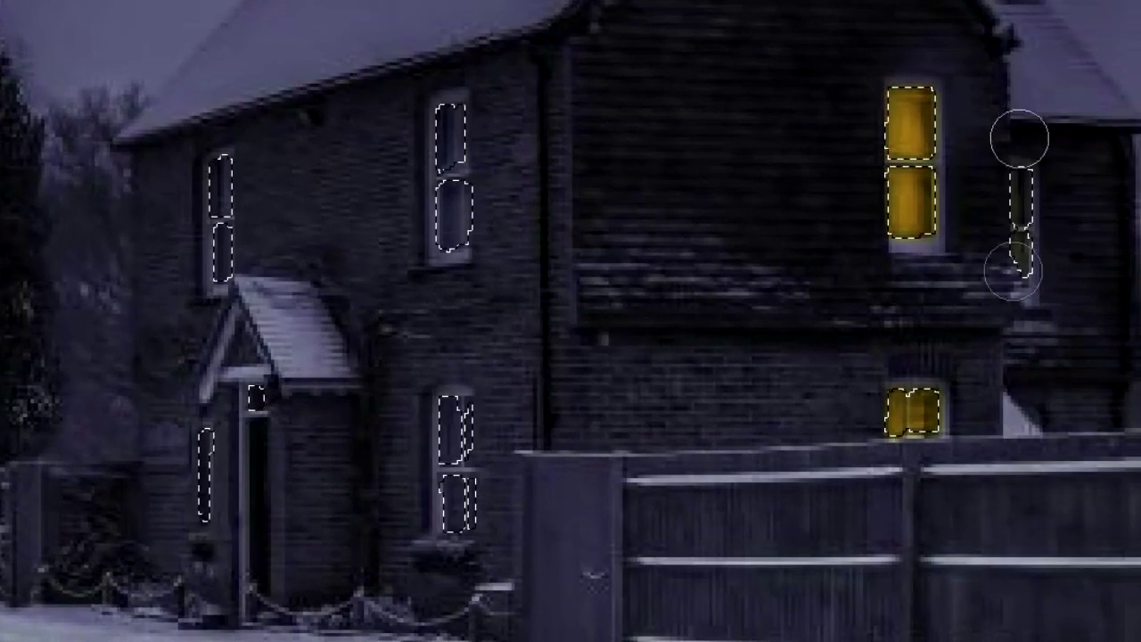
{"action": "mouse_move", "coordinate": [1019, 138]}
{"action": "left_mouse_down"}
{"action": "mouse_move", "coordinate": [1019, 204]}
{"action": "mouse_move", "coordinate": [1042, 293]}
{"action": "left_mouse_up"}
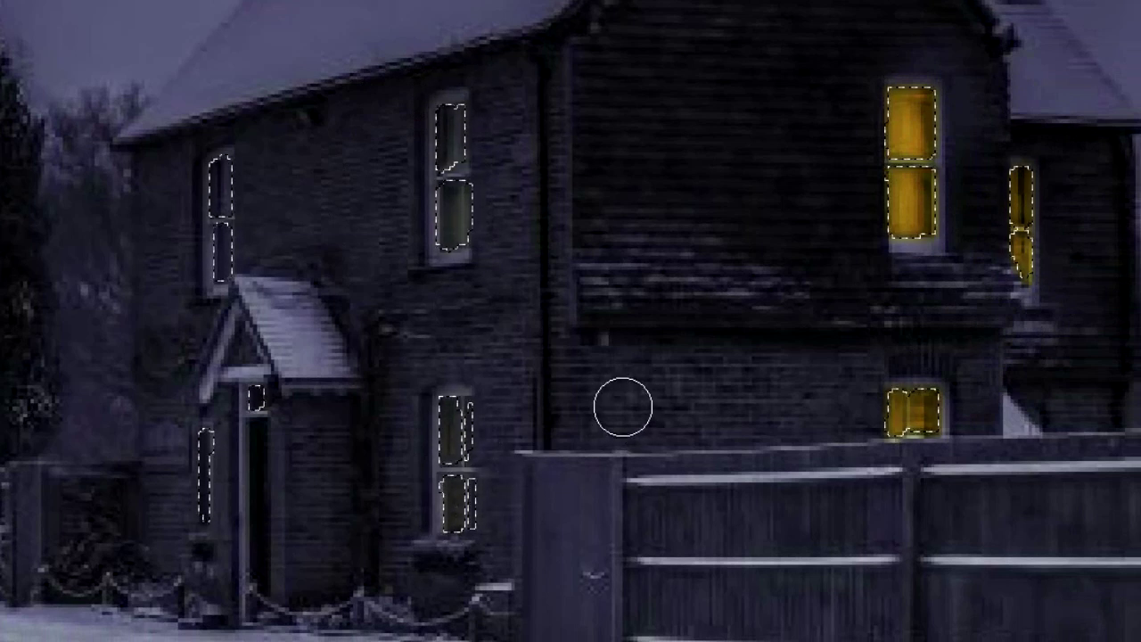
Deselect the windows and zoom out to show the whole canal scene.
{"action": "key", "text": "ctrl+minus"}
{"action": "key", "text": "alt+BackSpace"}
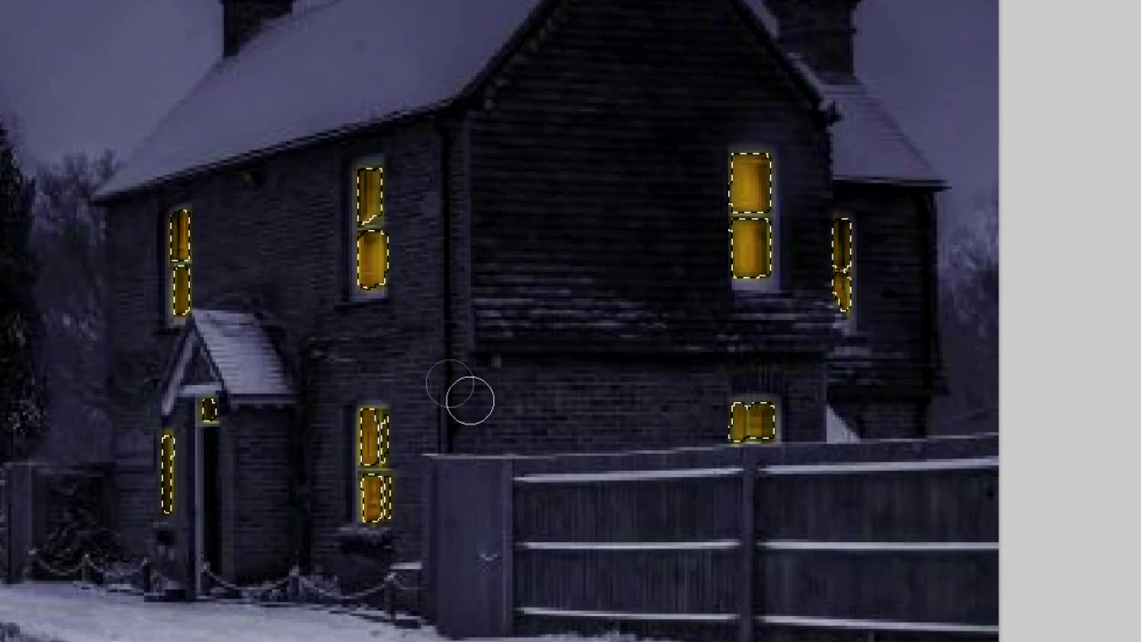
{"action": "scroll", "coordinate": [423, 369], "scroll_direction": "down", "scroll_amount": 1}
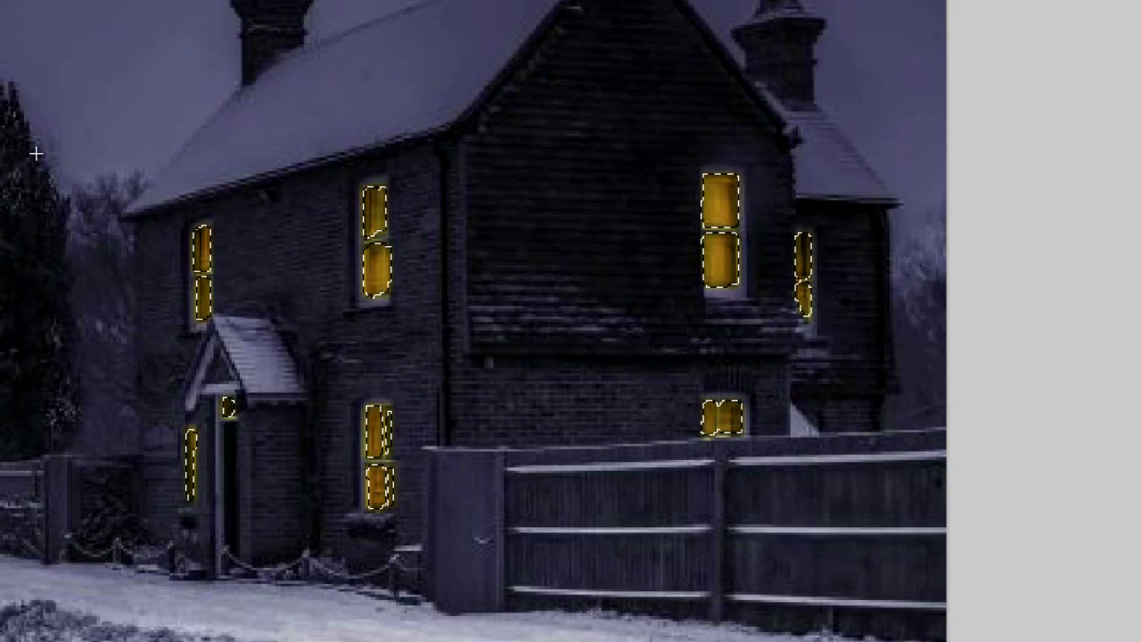
{"action": "key", "text": "ctrl+d"}
{"action": "key", "text": "ctrl+minus"}
{"action": "key", "text": "ctrl+minus"}
{"action": "key", "text": "ctrl+minus"}
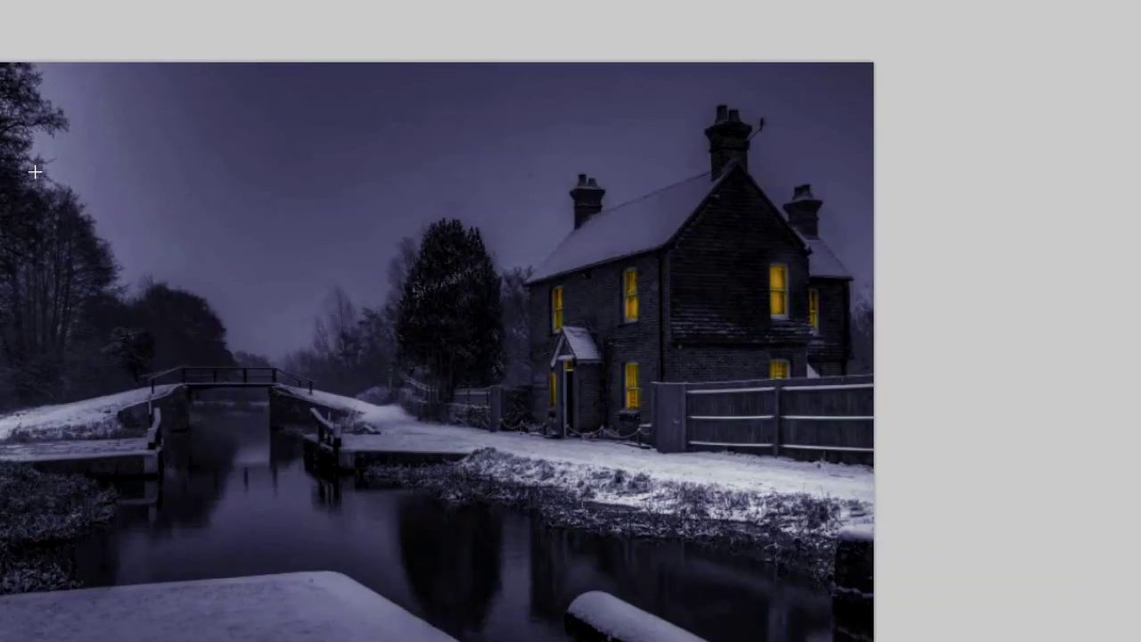
{"action": "key", "text": "ctrl+minus"}
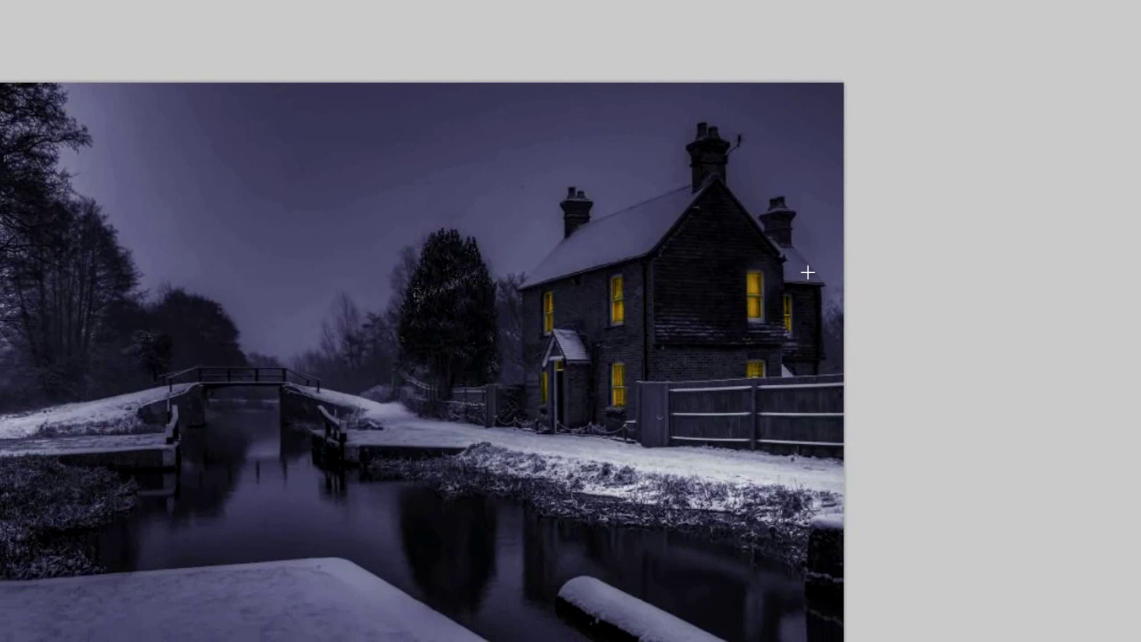
{"action": "key", "text": "ctrl+plus"}
{"action": "key", "text": "ctrl+plus"}
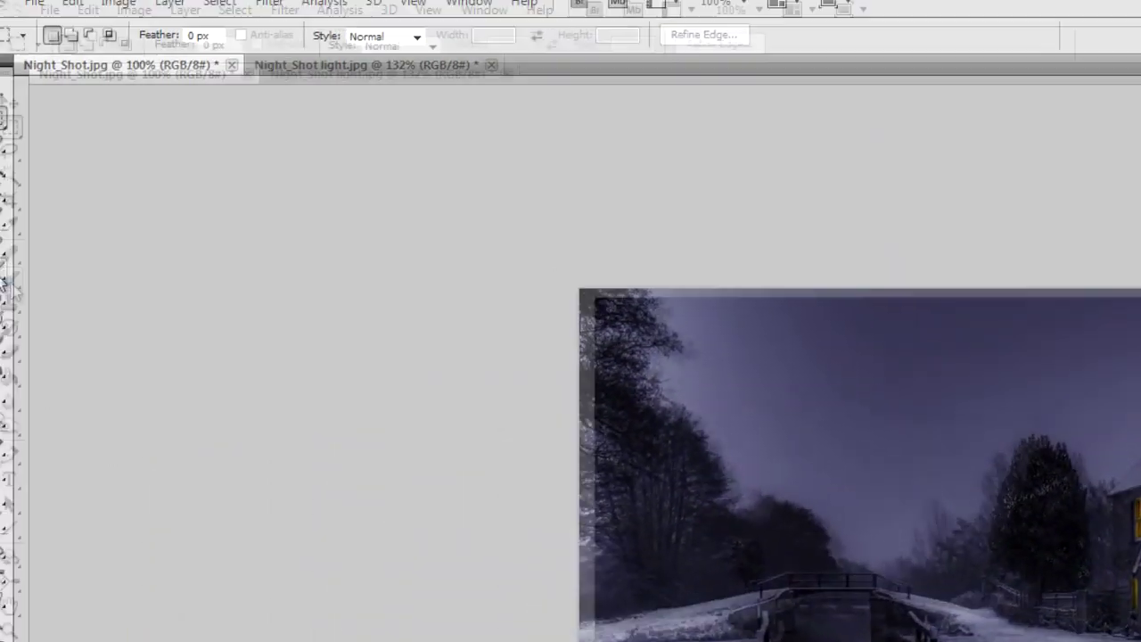
Set the brush to 15% opacity with slightly raised flow, then fit the whole photo on screen.
{"action": "left_click", "coordinate": [25, 287]}
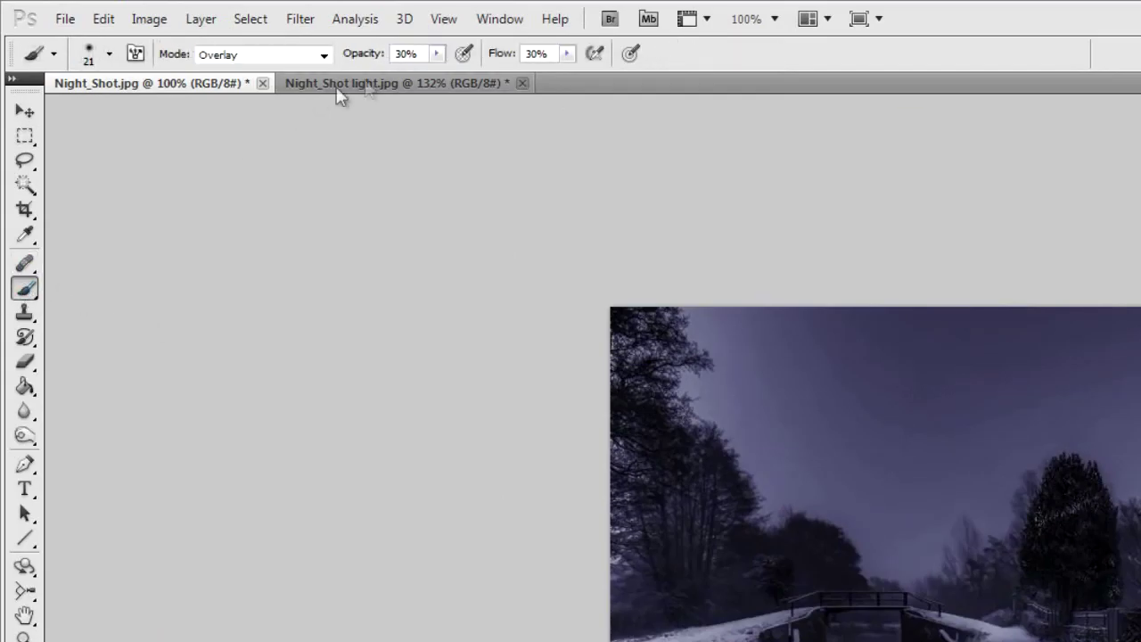
{"action": "left_click", "coordinate": [435, 54]}
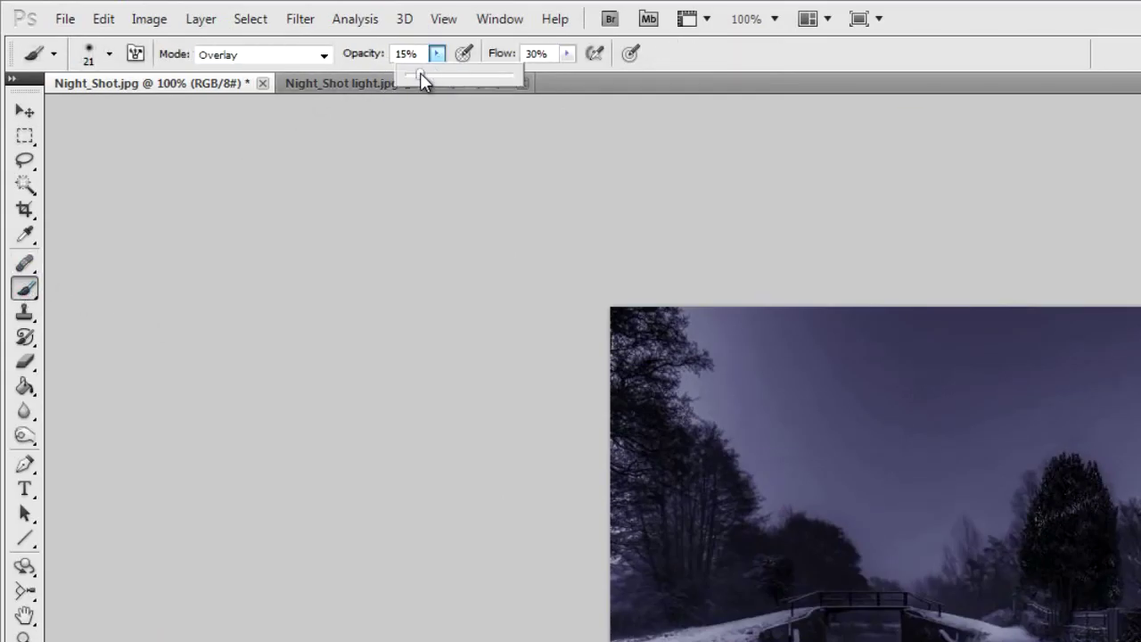
{"action": "left_click", "coordinate": [567, 53]}
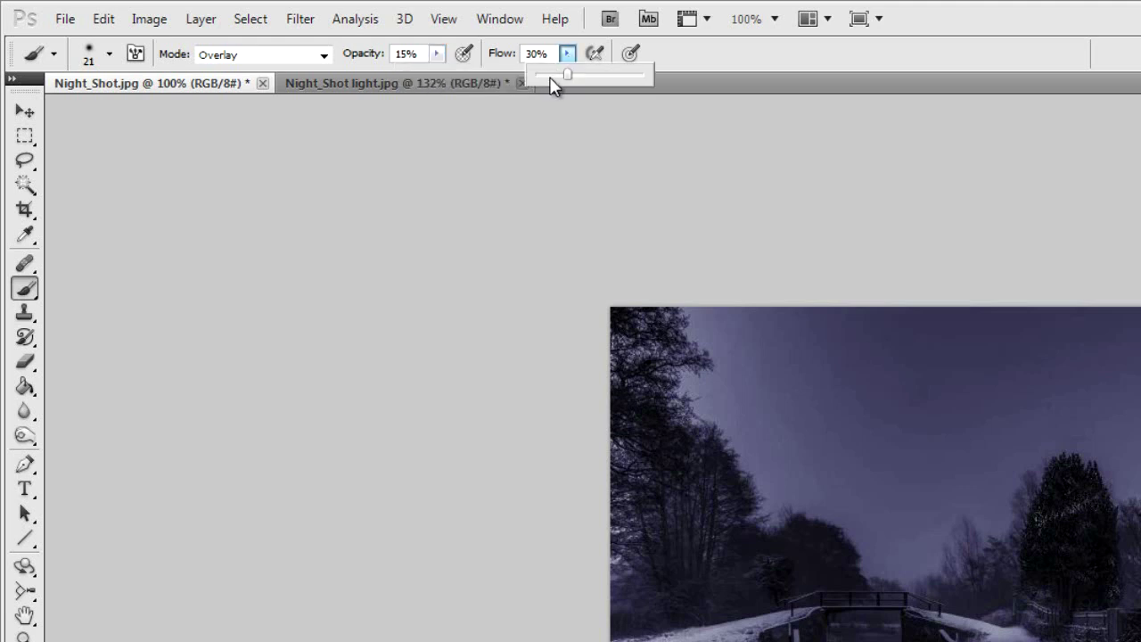
{"action": "left_click_drag", "start_coordinate": [550, 79], "coordinate": [549, 76]}
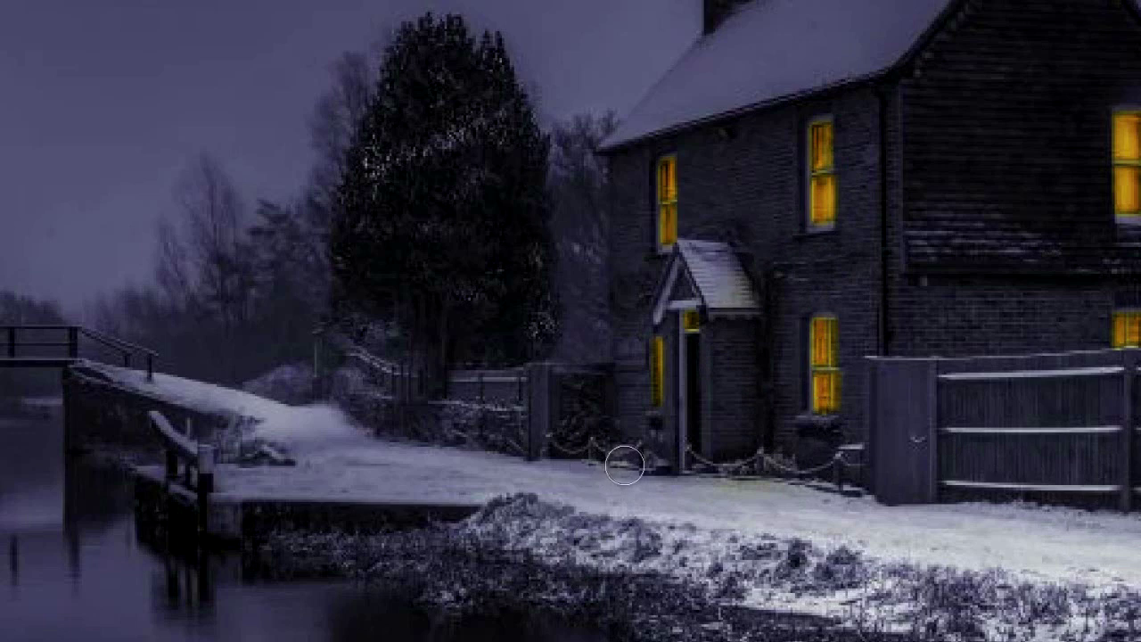
{"action": "key", "text": "ctrl+0"}
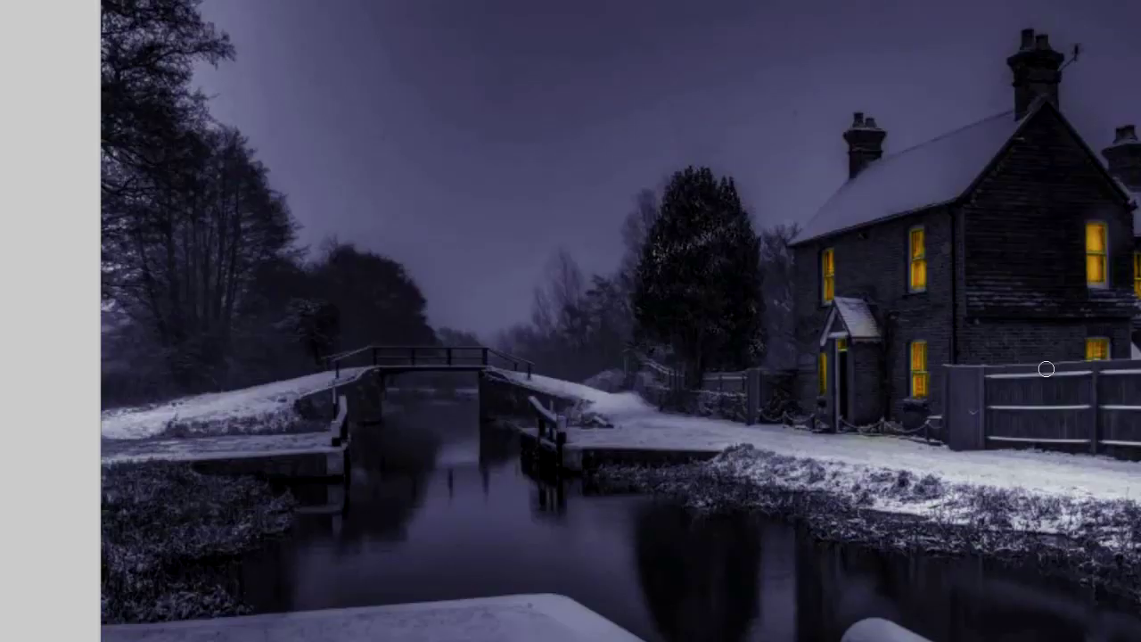
{"action": "key", "text": "ctrl+minus"}
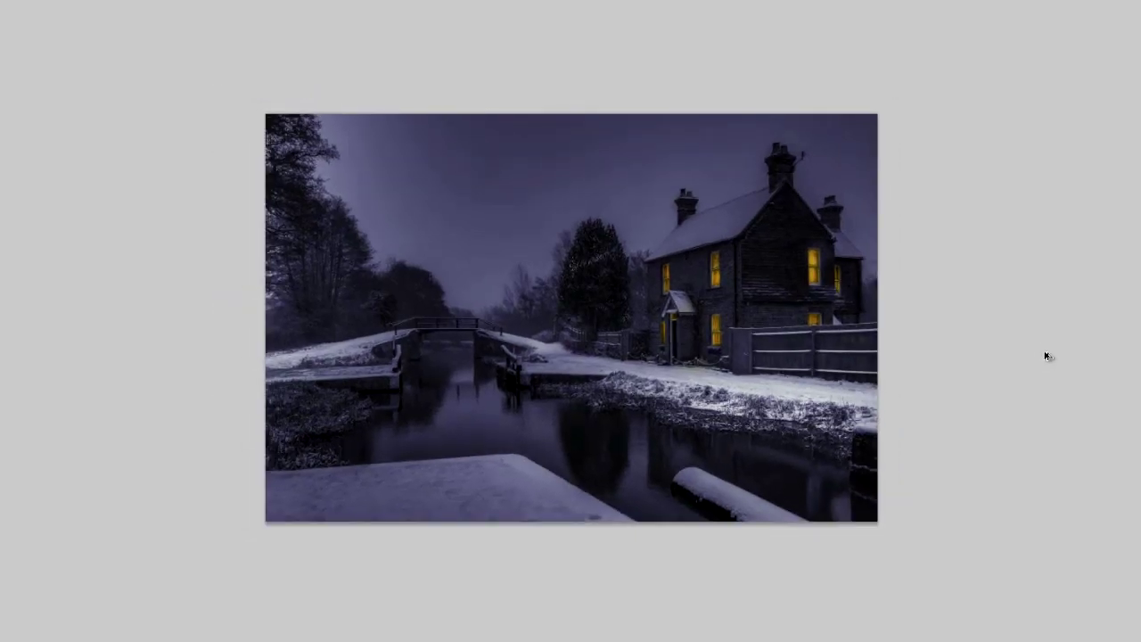